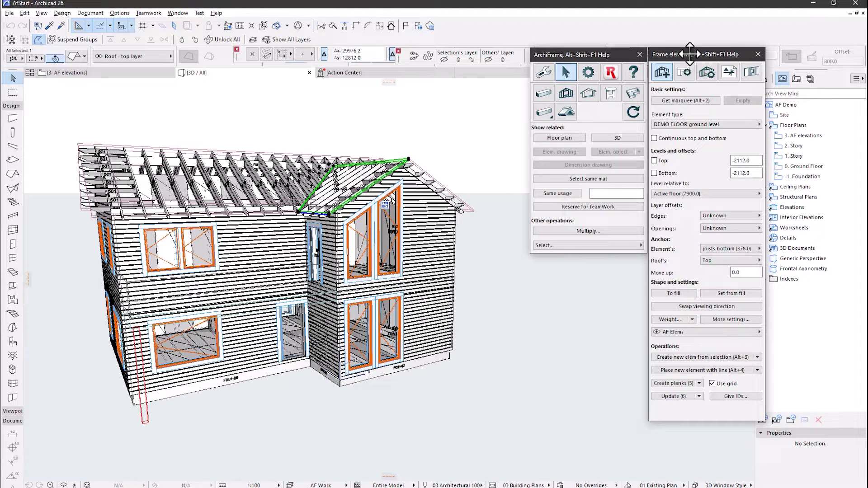
- Create a framed element from the dormer roof, anchored at joists bottom, with direction from the gable corner
click(745, 251)
click(744, 259)
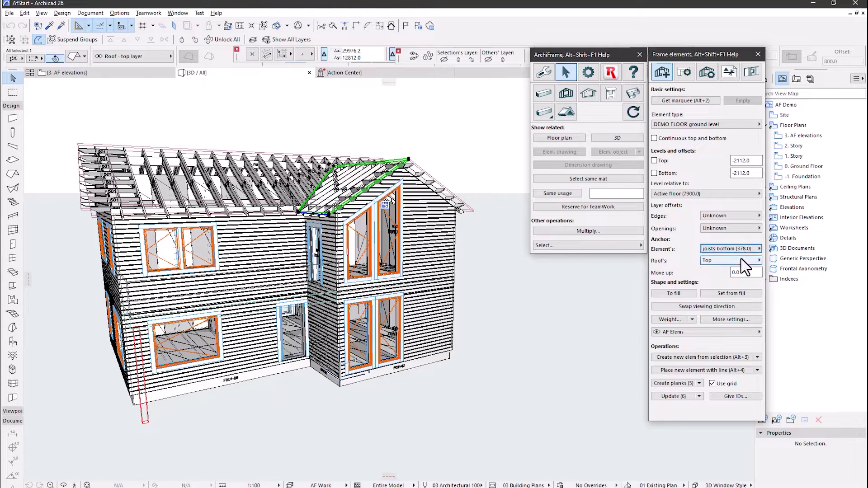
click(696, 357)
scroll(337, 215, up, 4)
middle_drag(336, 216, 421, 312)
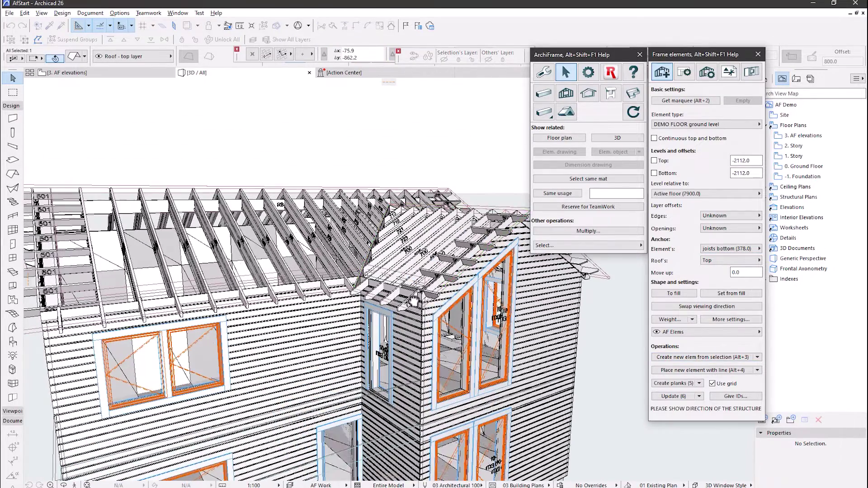
click(419, 310)
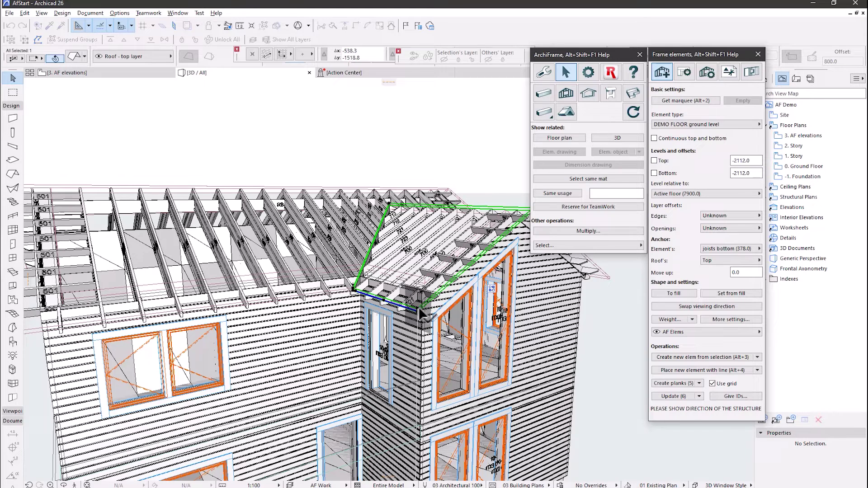
click(389, 206)
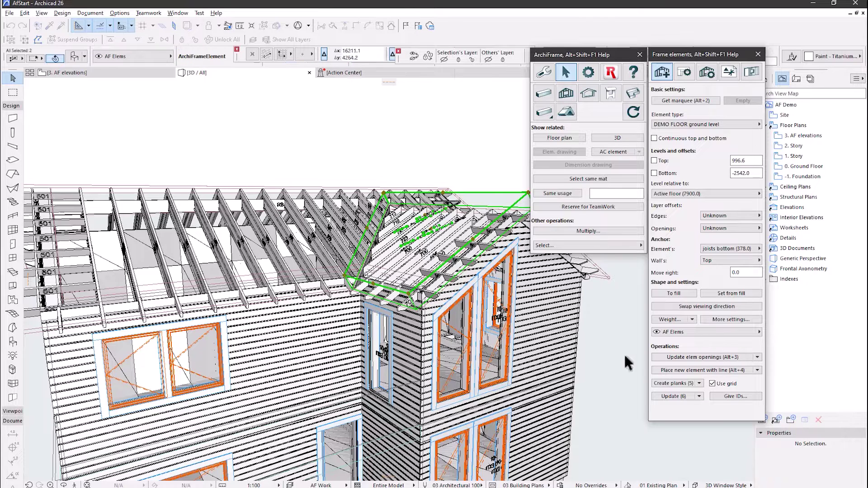
- Fill the dormer roof with planks, then delete its board covering with groups suspended
click(670, 383)
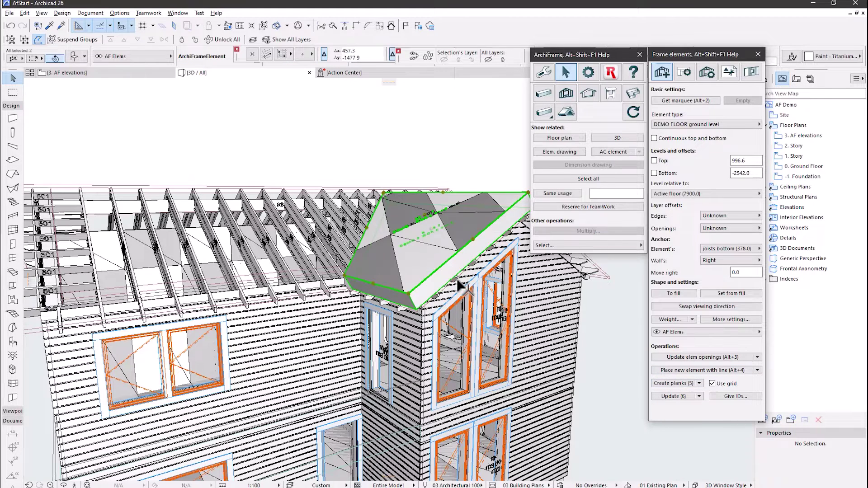
click(425, 261)
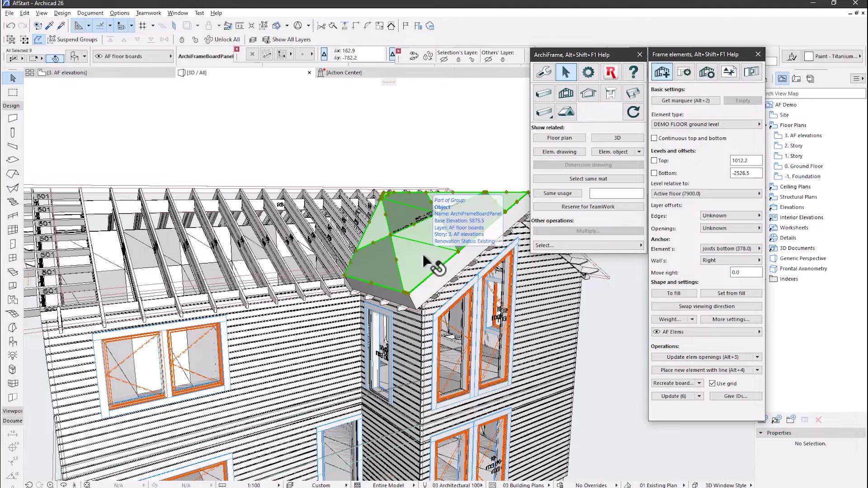
key(alt+g)
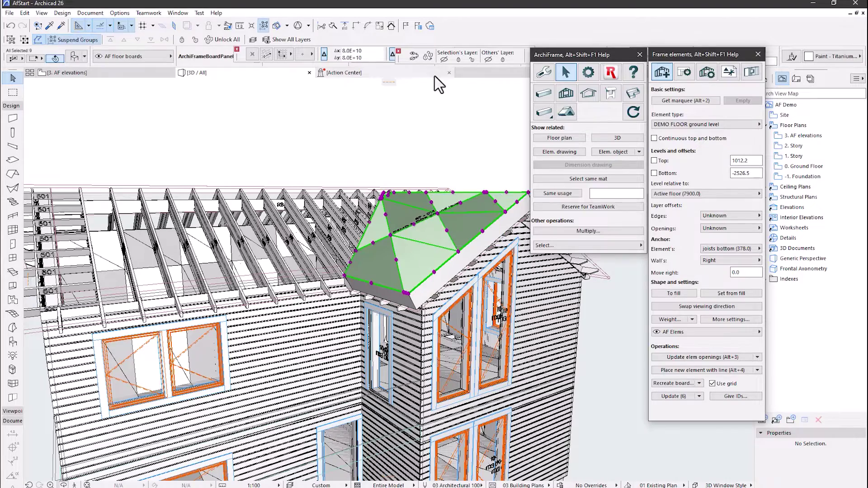
key(Delete)
scroll(407, 222, up, 5)
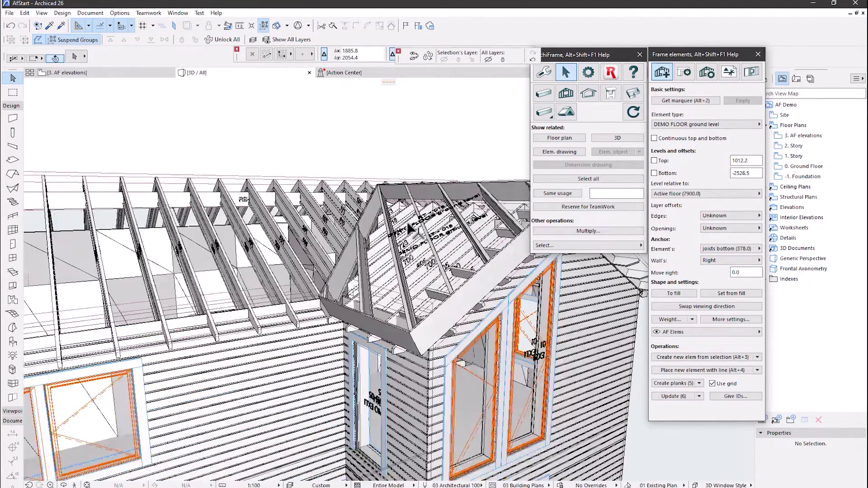
click(375, 286)
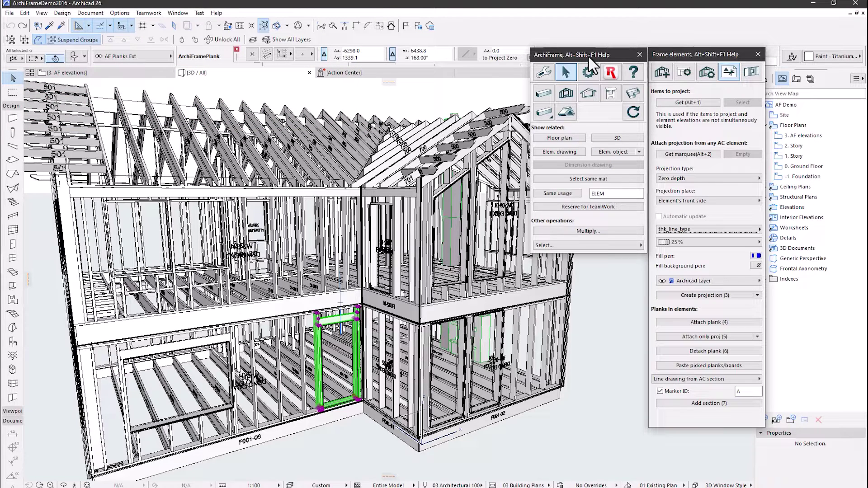
- Paste the six picked door-frame planks into the target wall at the chosen stud
click(683, 102)
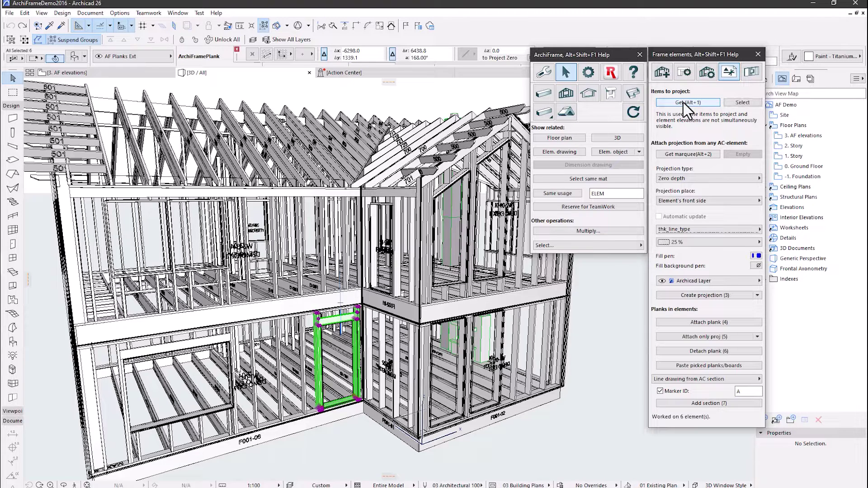
click(528, 367)
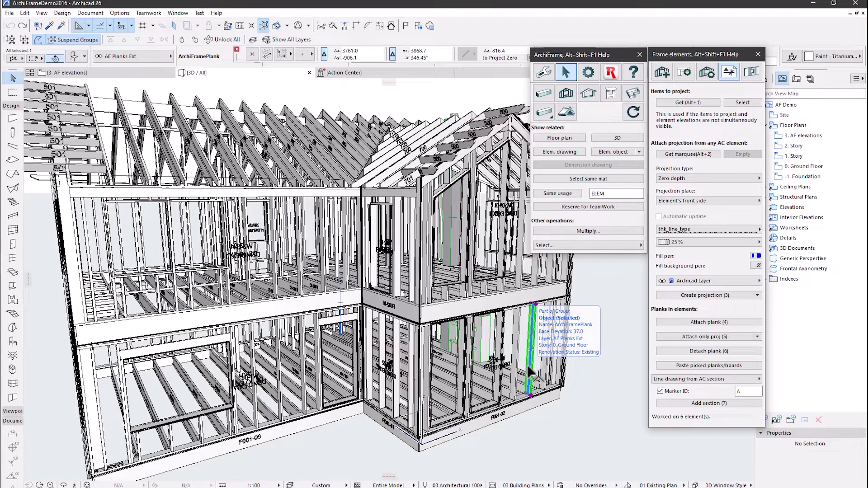
click(675, 366)
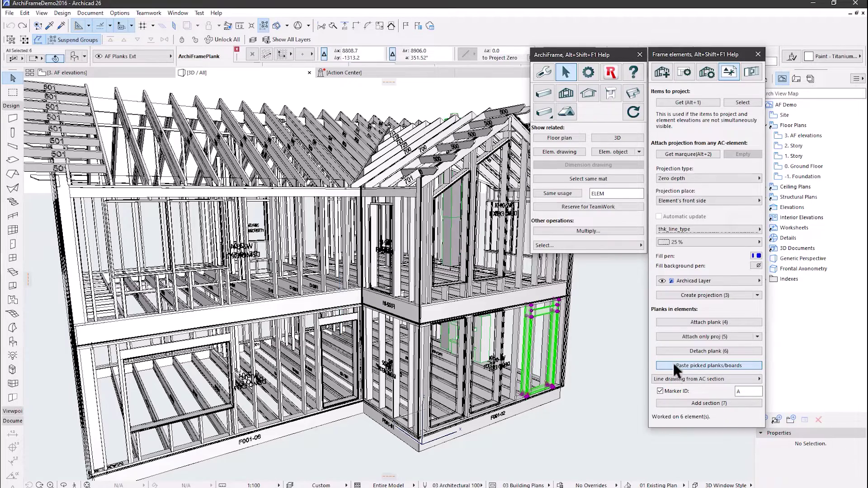
- Delete the extra stud from the pasted door frame
scroll(538, 349, up, 5)
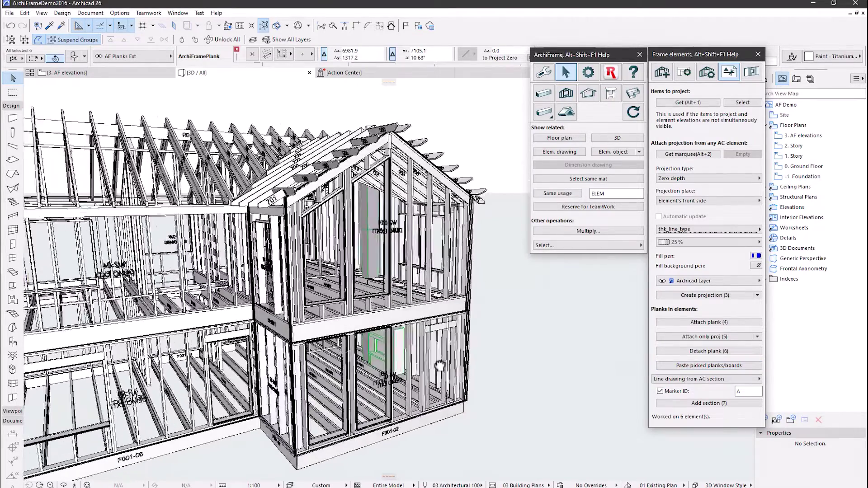
scroll(448, 345, up, 3)
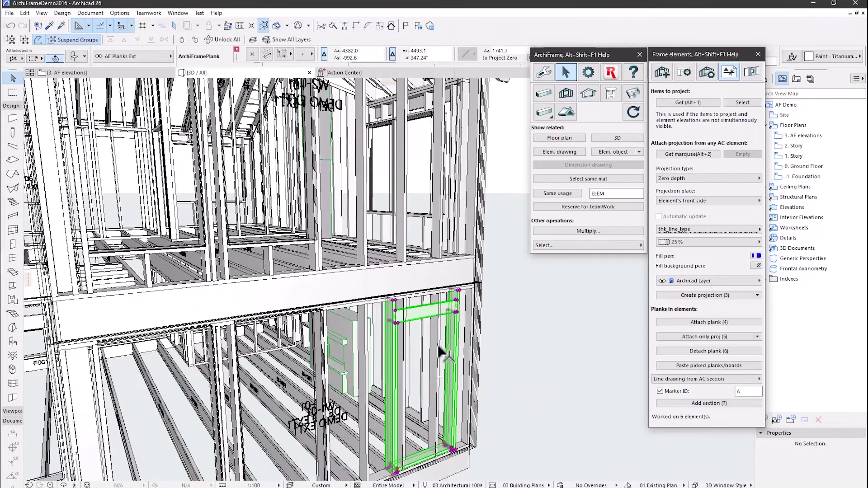
click(438, 352)
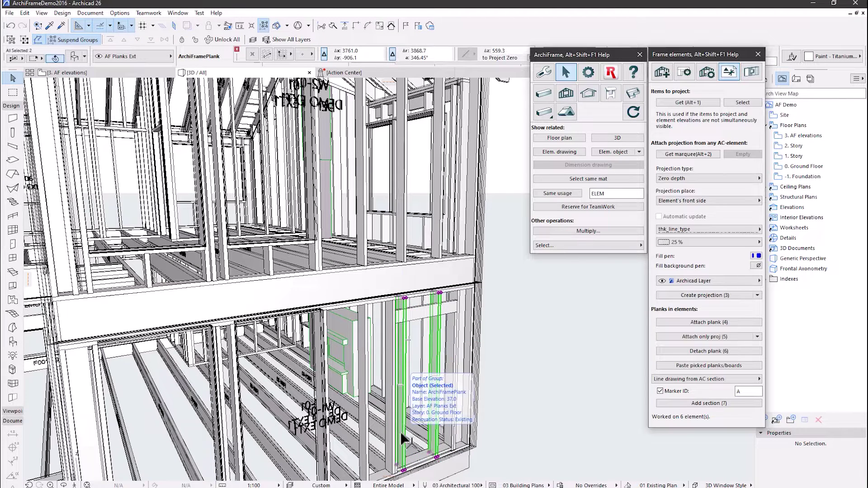
key(Delete)
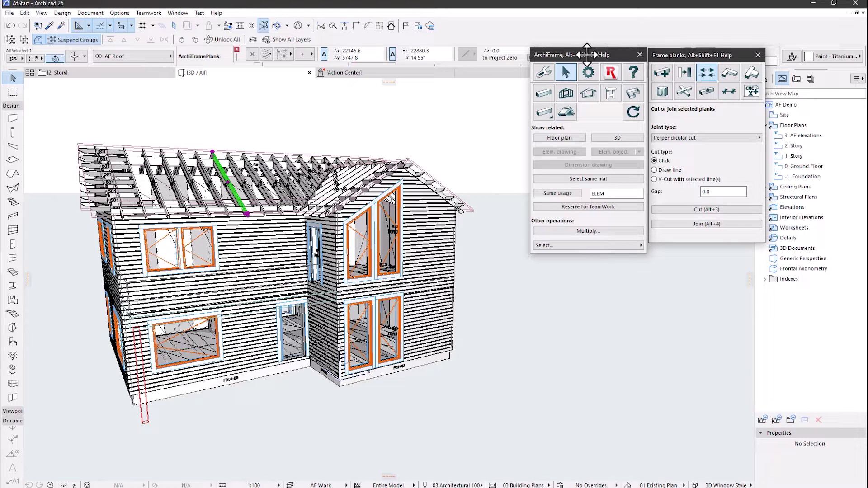
- Show the plank on the 2. Story floor plan and bring up the section marker's options
click(573, 141)
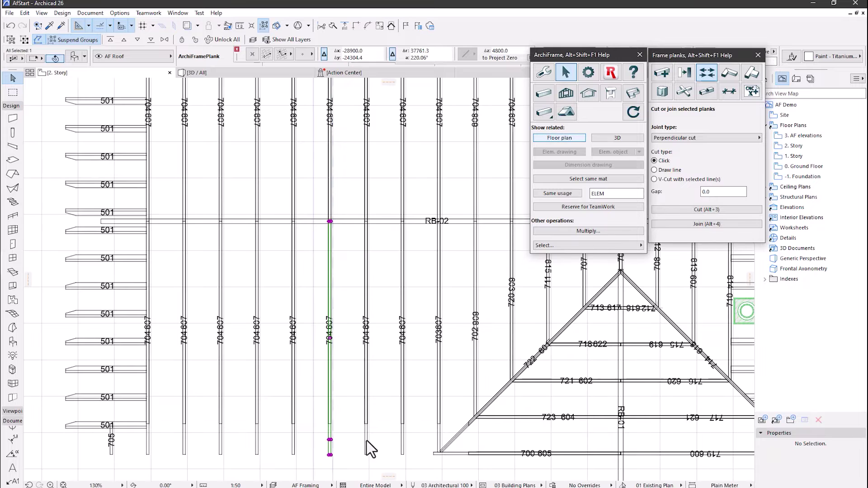
click(334, 467)
right_click(334, 467)
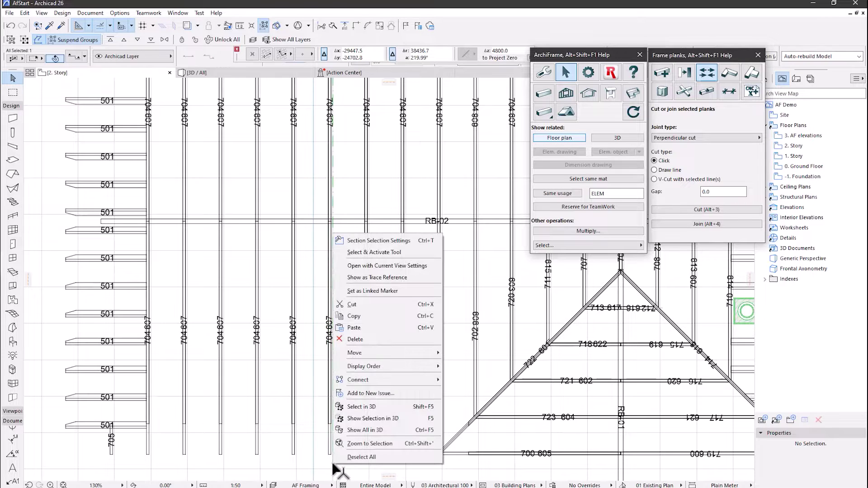
- Open the S-24 section and remove both Angled begin machinings from rafter 704
click(400, 266)
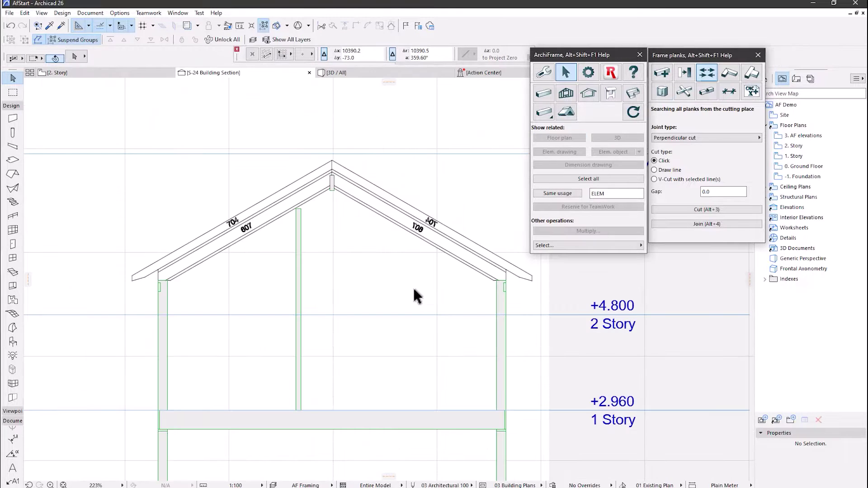
click(143, 276)
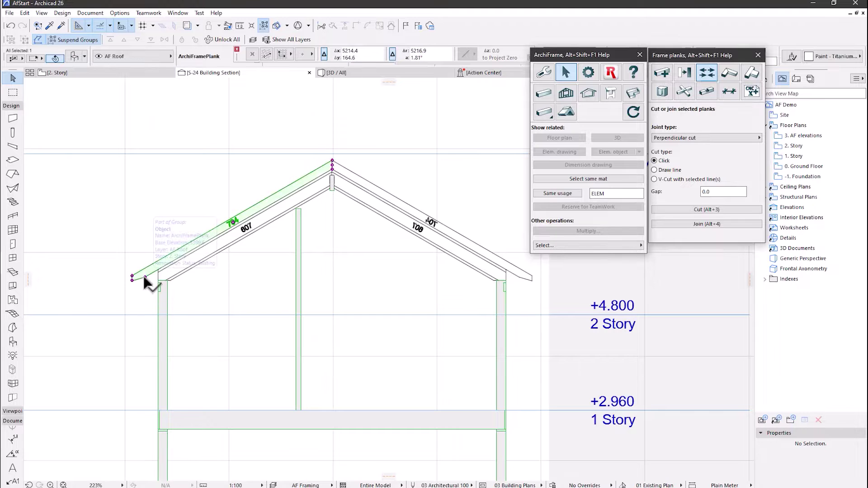
click(544, 112)
click(512, 114)
click(624, 128)
click(628, 117)
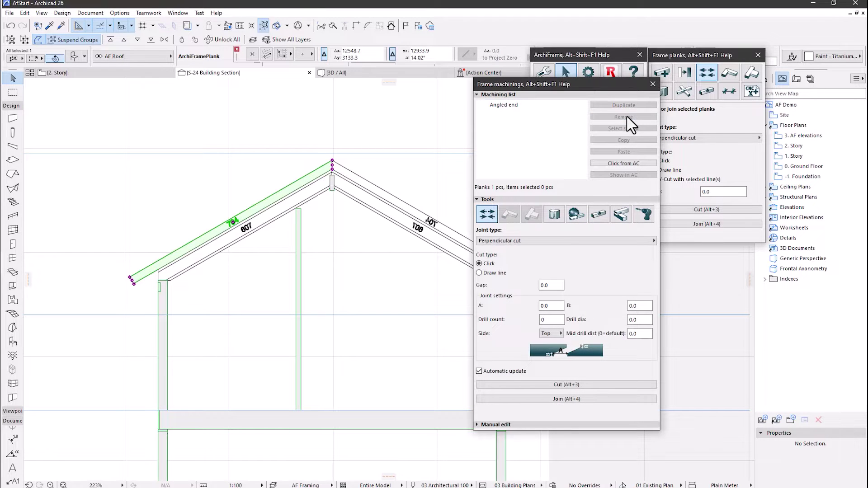
click(149, 354)
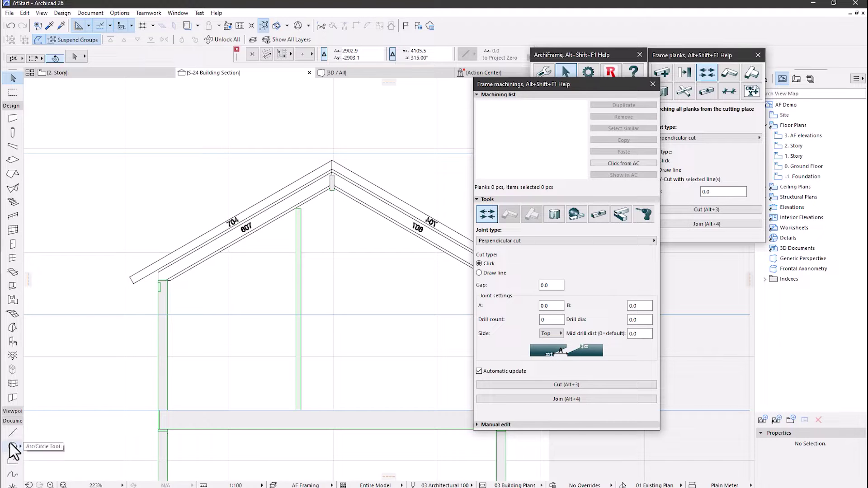
- Draw guide lines along the rafter and post, trimming the rafter line to the post's edge
click(13, 438)
scroll(145, 269, up, 5)
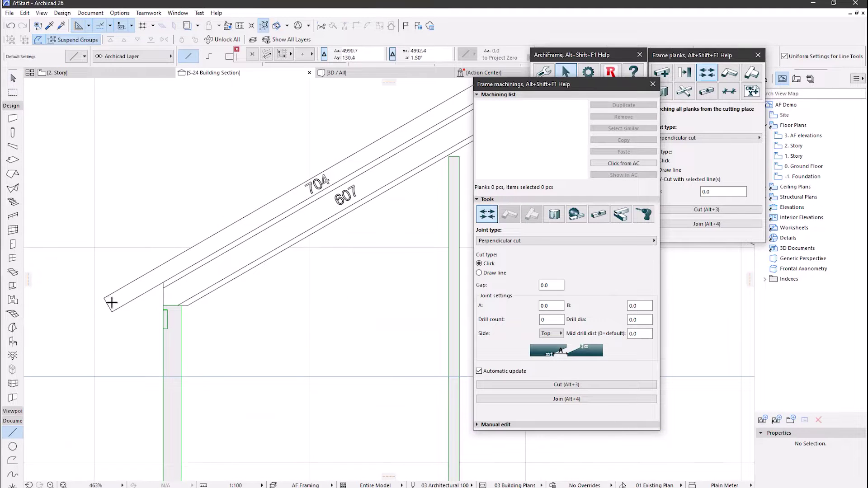
click(107, 301)
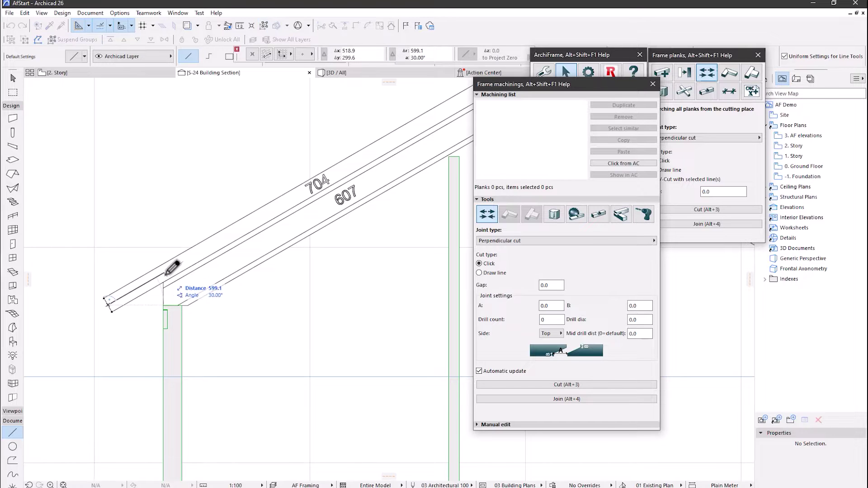
click(181, 264)
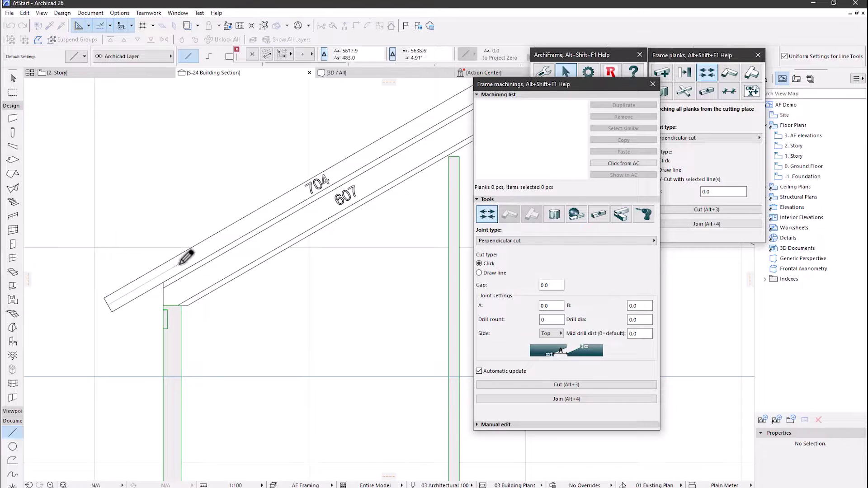
click(163, 349)
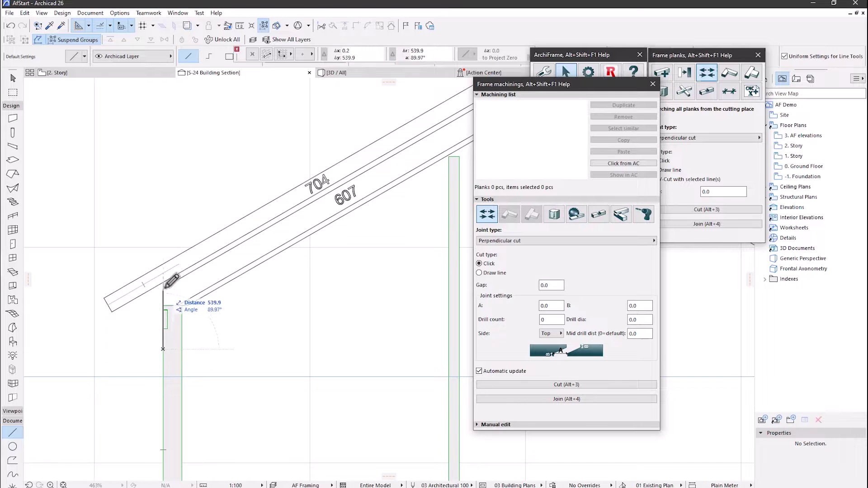
click(164, 271)
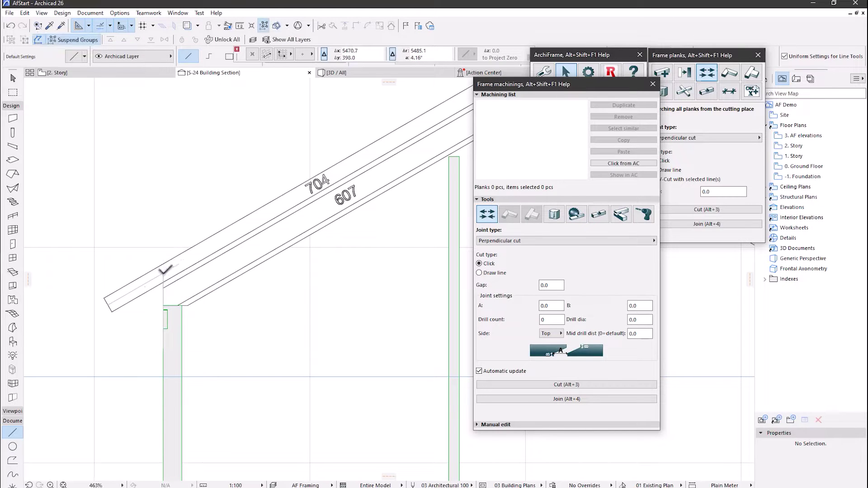
key(ctrl+z)
click(175, 267)
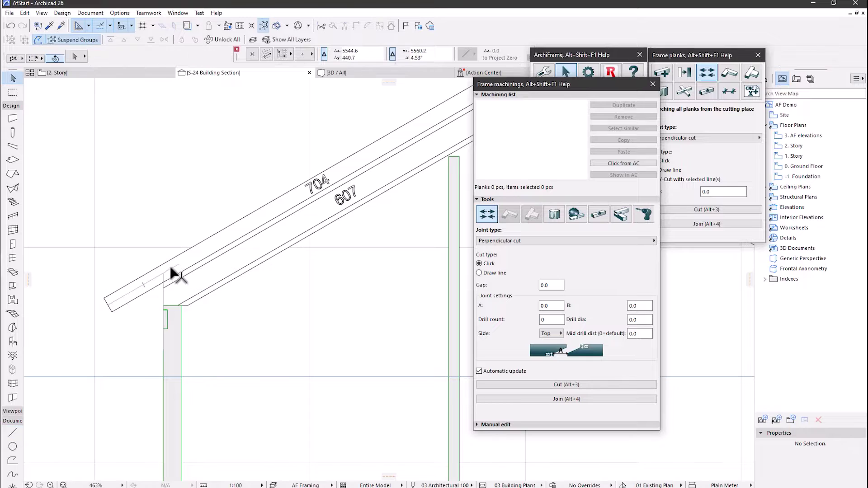
click(178, 266)
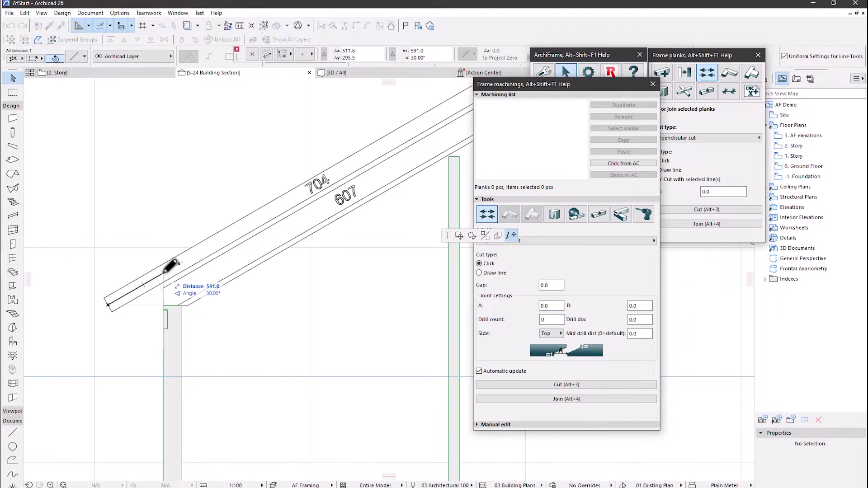
click(164, 292)
- V-cut rafter 704 back at the vertical post line
shift+click(163, 294)
click(652, 84)
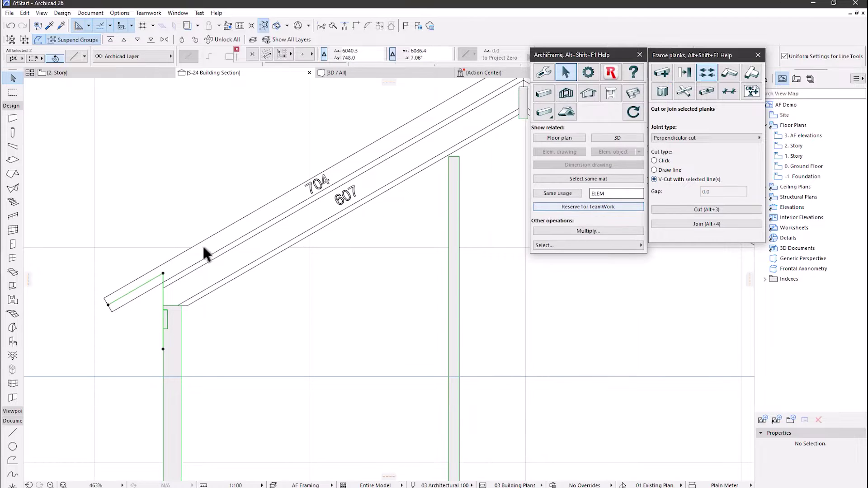
shift+click(109, 297)
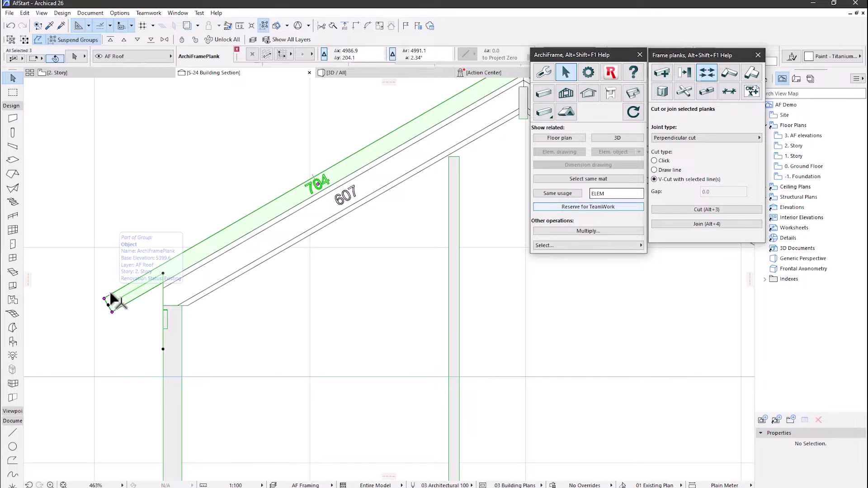
click(698, 211)
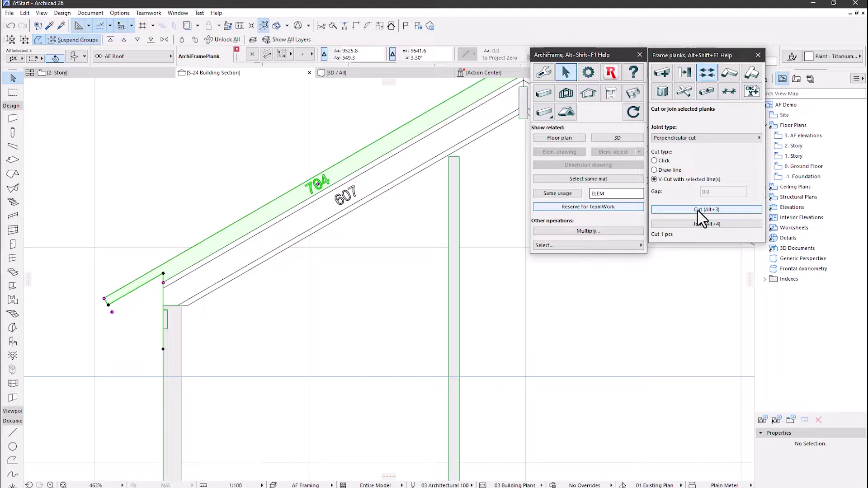
- Inspect the cut rafter end in 3D, then find all planks from the cutting place
key(F3)
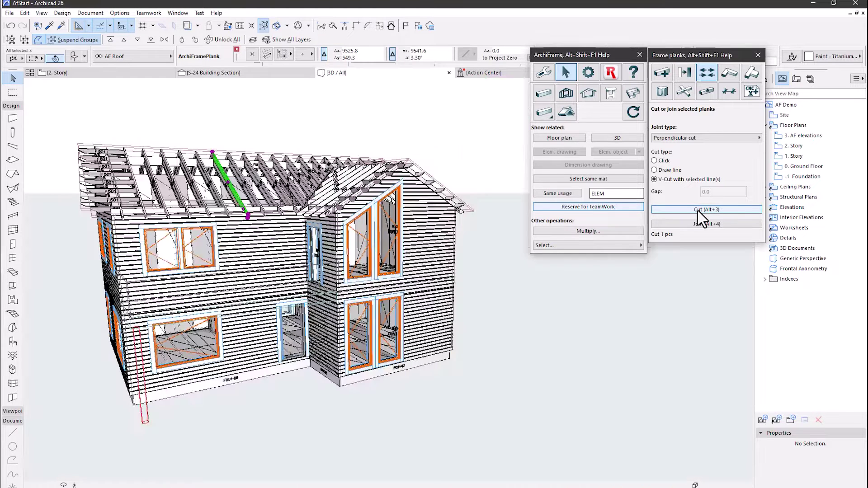
scroll(222, 222, up, 8)
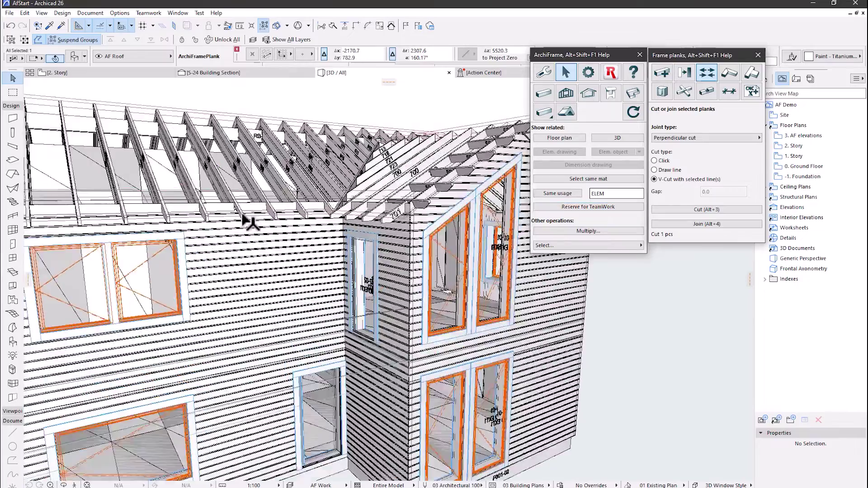
scroll(395, 261, up, 5)
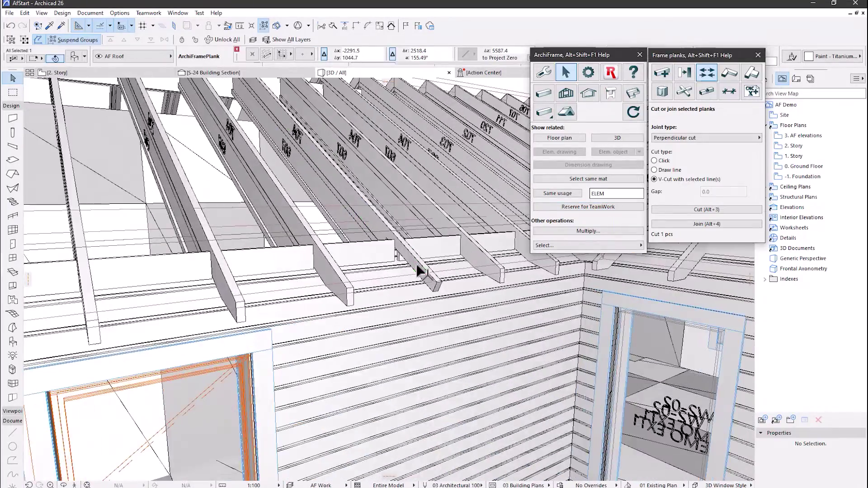
key(F5)
shift+middle_drag(412, 304, 519, 324)
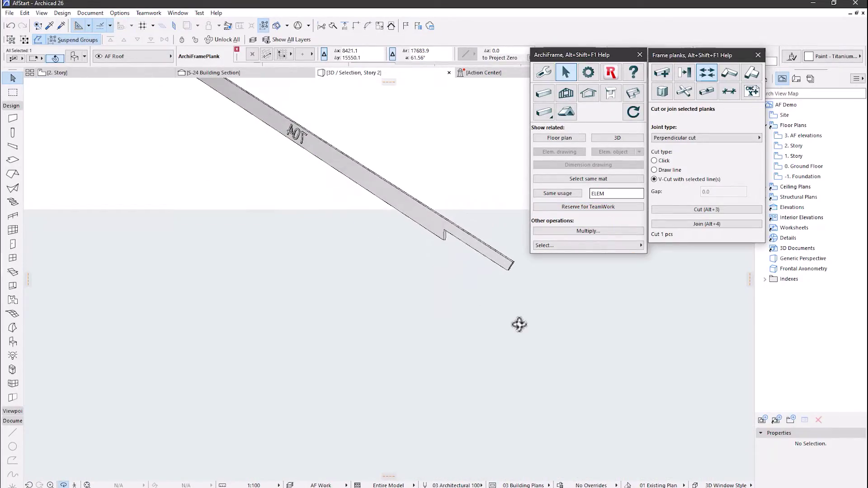
key(alt+3)
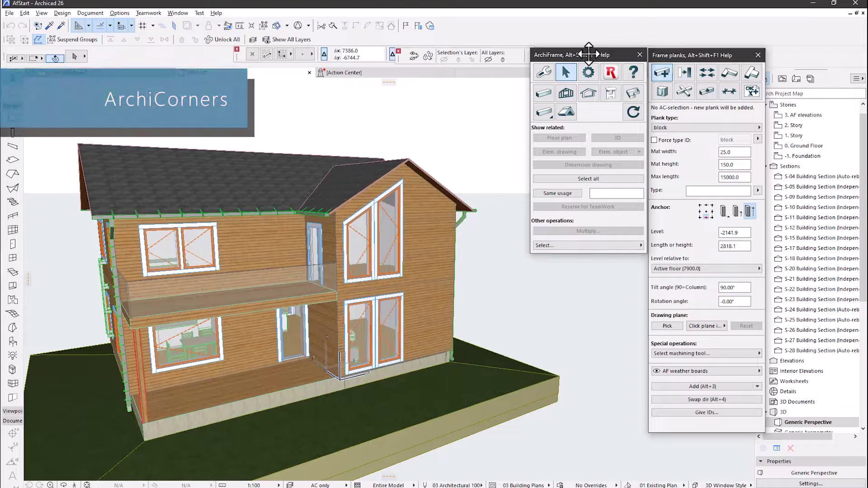
- Select the four house-corner walls and the gable roof
click(333, 325)
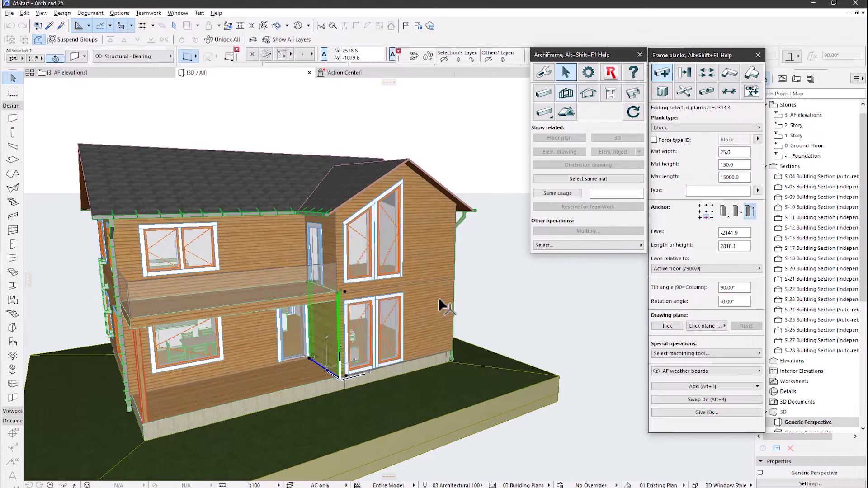
shift+click(440, 298)
shift+click(432, 251)
shift+click(332, 235)
shift+click(354, 177)
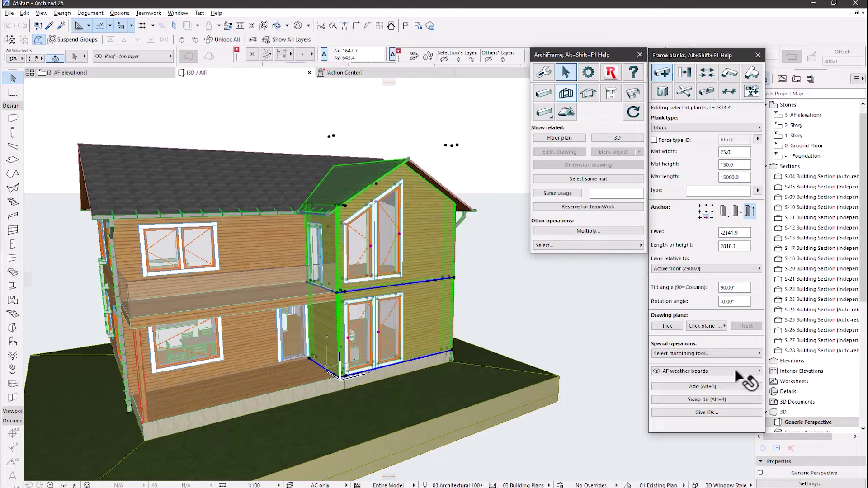
- Open the ArchiCorners covering plank settings with the uncut top level set to 1000
click(757, 386)
click(729, 447)
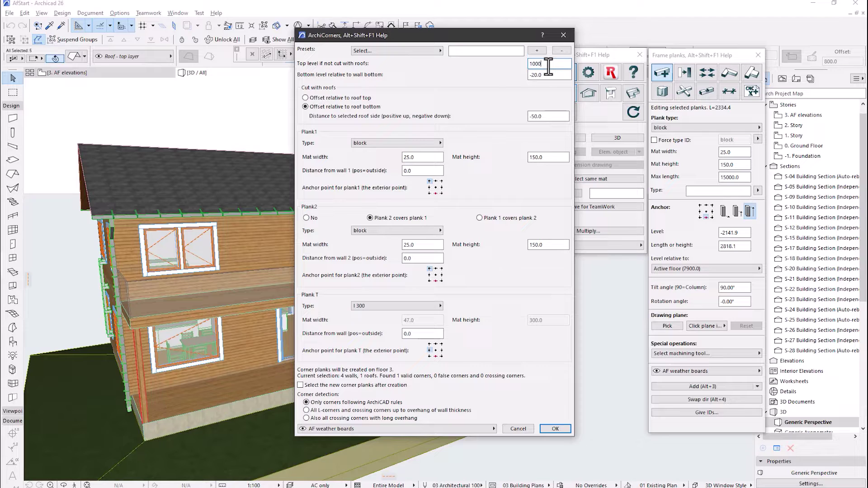
click(414, 158)
double_click(545, 158)
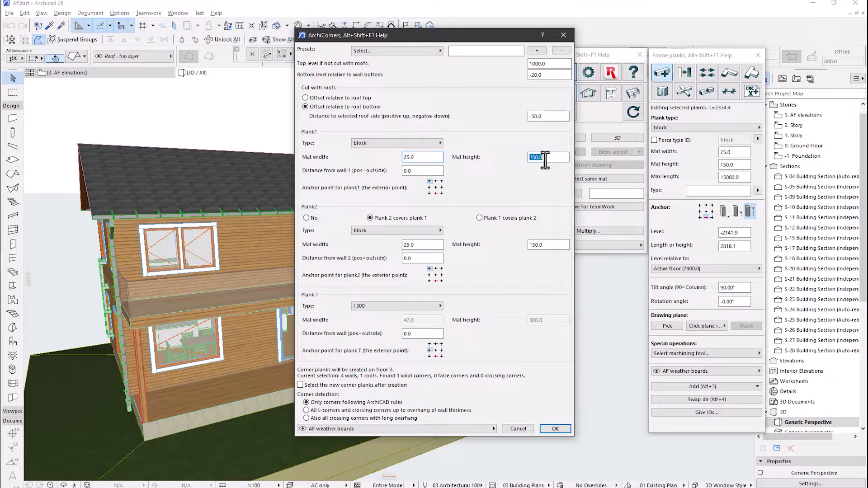
- Create the ArchiCorners corner planks and zoom in on the gable corner in 3D
click(555, 429)
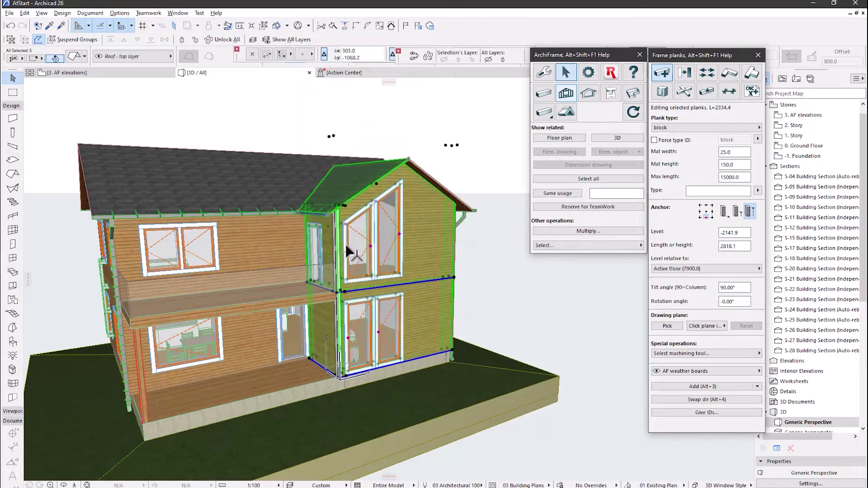
scroll(348, 249, up, 5)
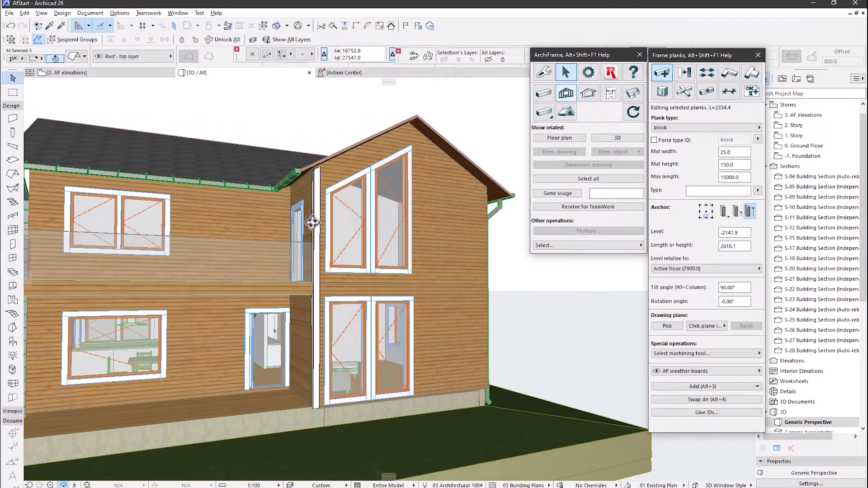
scroll(321, 177, up, 3)
scroll(323, 169, up, 3)
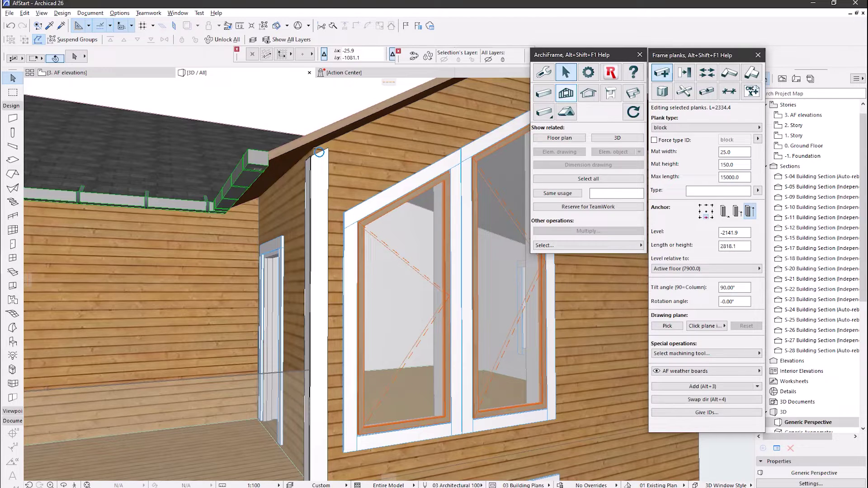
- On the Ground Floor, draw a horizontal DEMO FLOOR item anchored at PLYWOOD TOP beside the plan
click(560, 138)
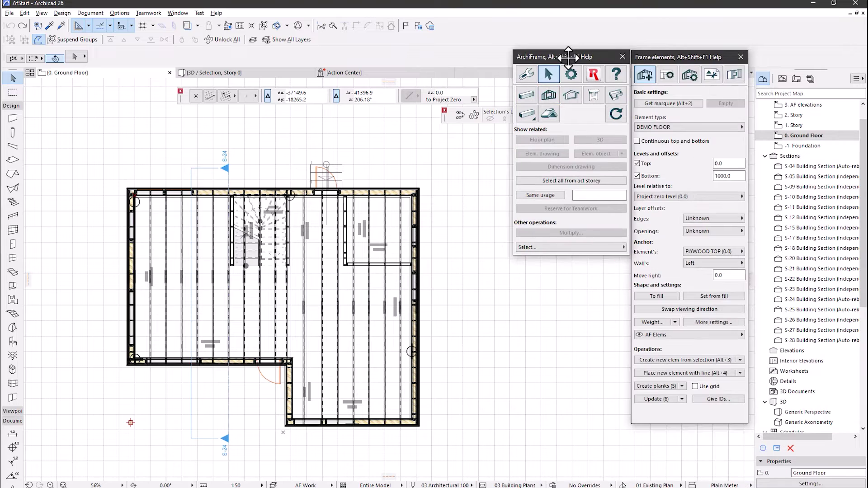
drag(585, 56, 568, 57)
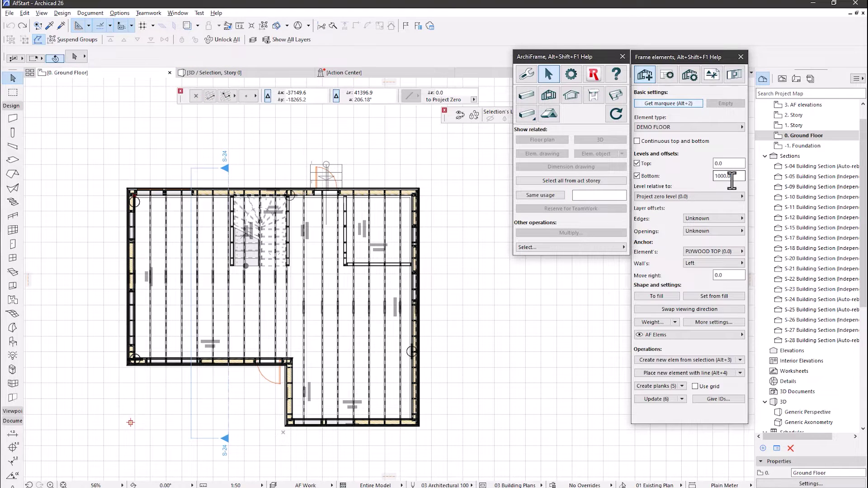
click(725, 252)
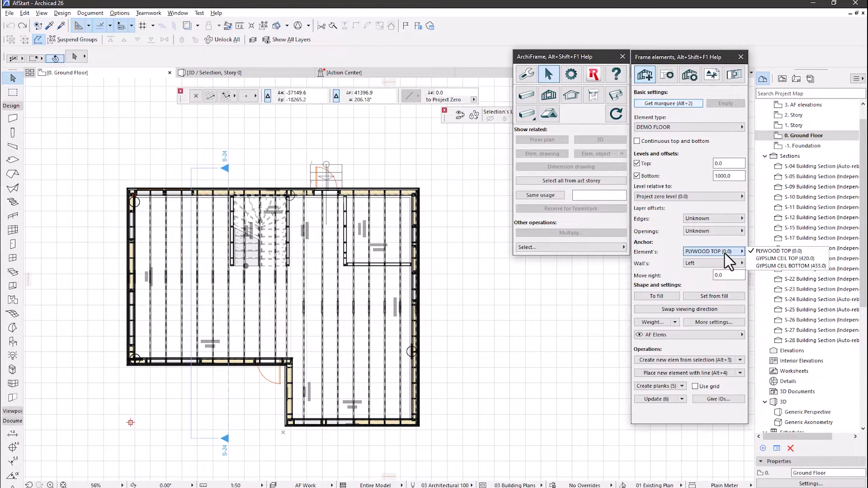
click(725, 252)
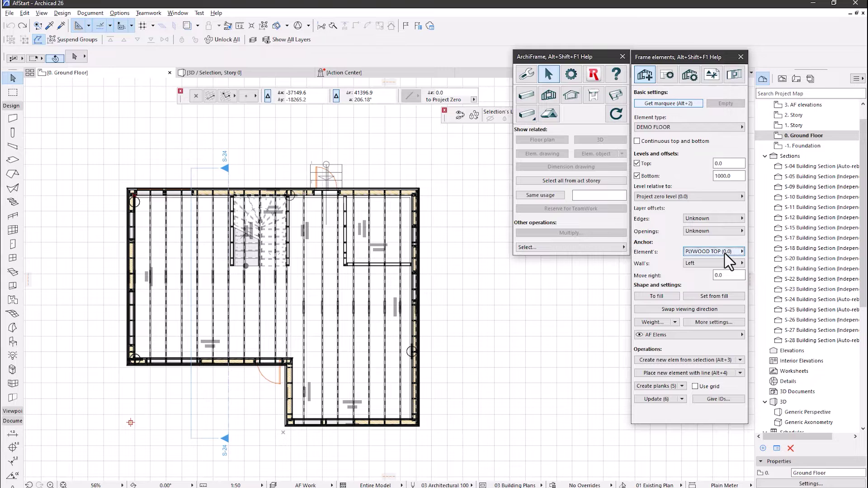
click(740, 373)
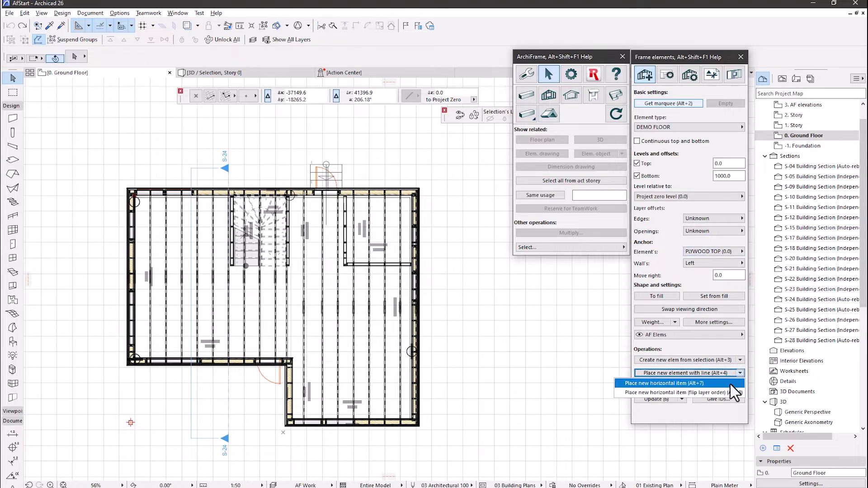
click(730, 383)
click(465, 364)
click(494, 345)
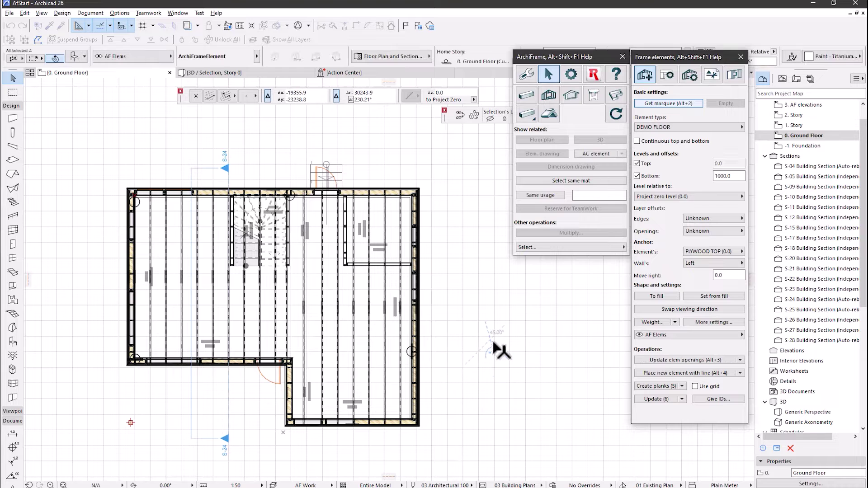
- Draw a second DEMO FLOOR item with flipped layer order, then select both items
click(740, 373)
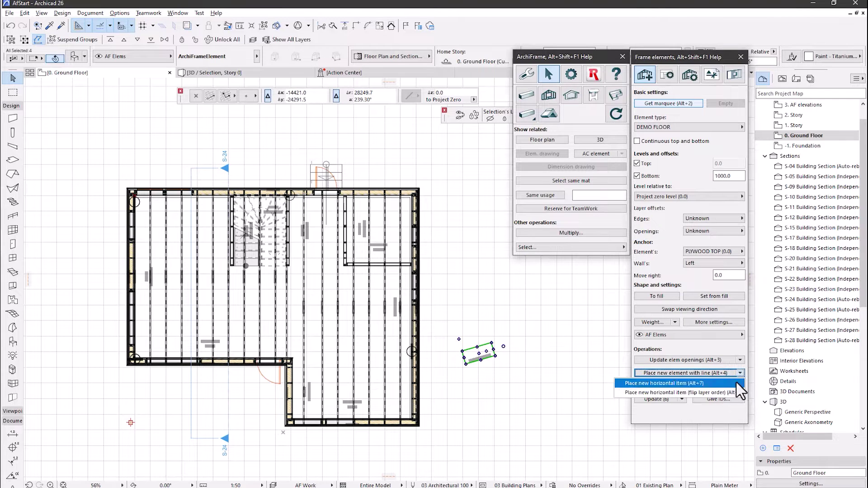
click(732, 393)
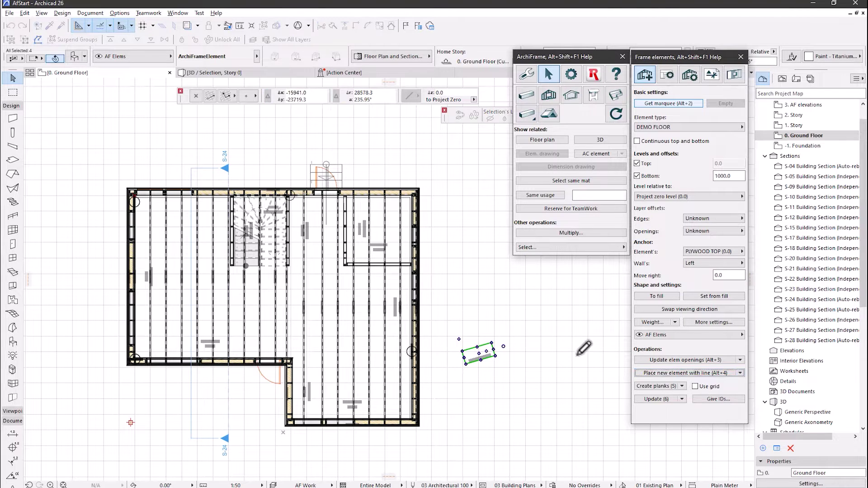
click(515, 354)
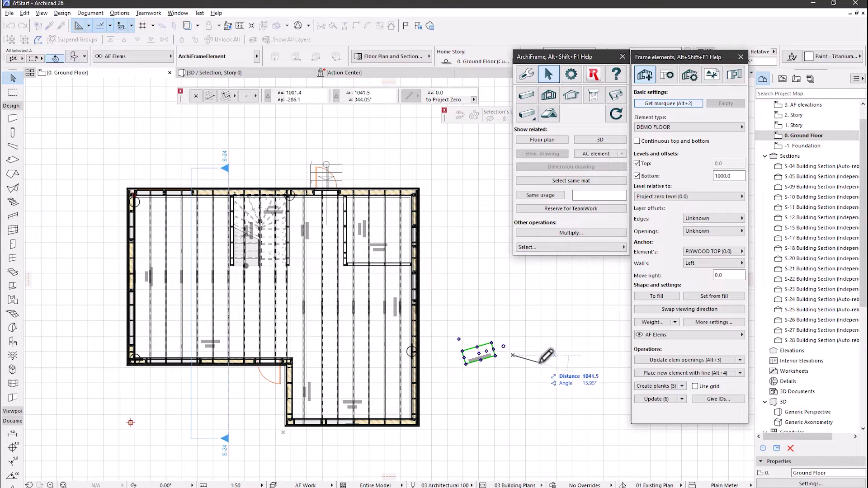
click(548, 350)
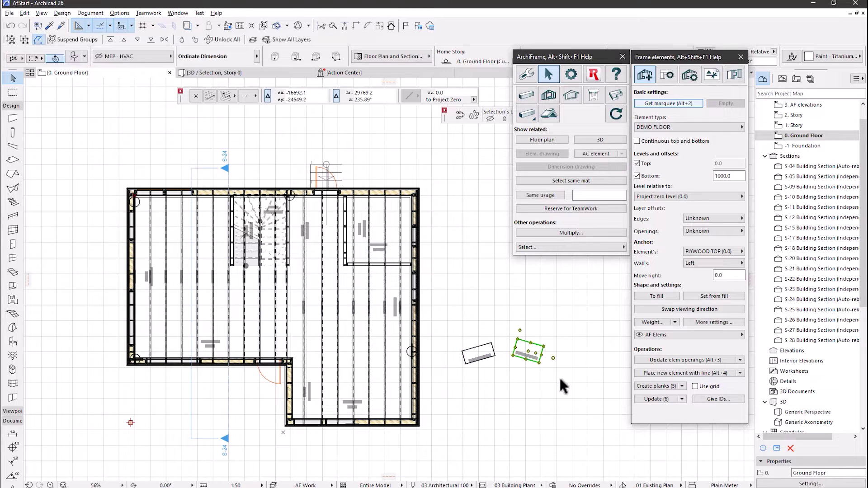
drag(564, 385, 463, 332)
- Show both DEMO FLOOR items in 3D and orbit to compare their layer order
right_click(472, 305)
click(525, 248)
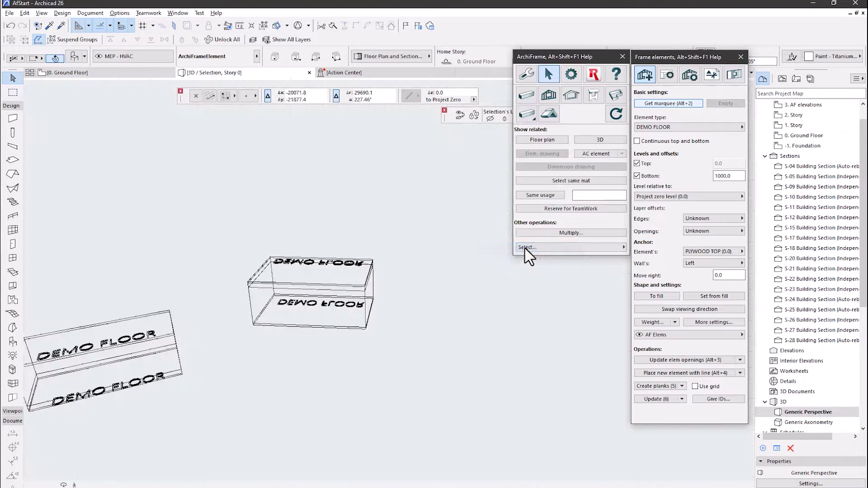
mouse_move(349, 308)
shift+middle_down()
mouse_move(320, 325)
mouse_move(334, 271)
mouse_move(324, 369)
shift+middle_up()
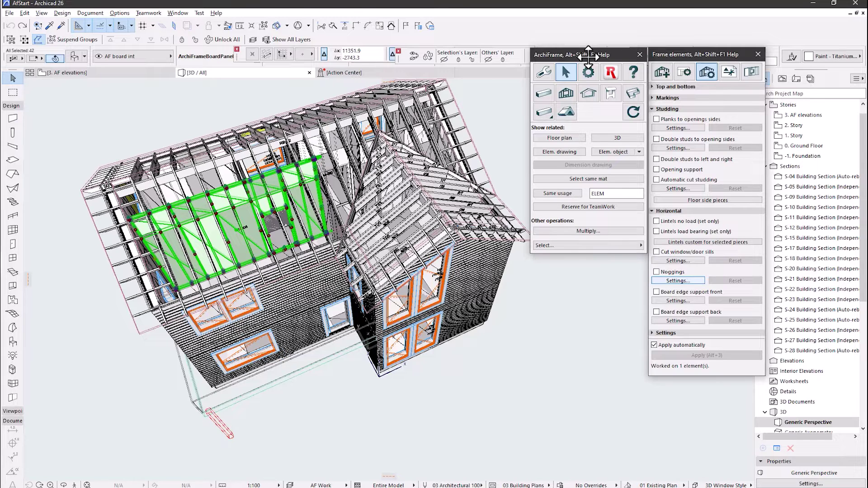
- Isolate the wall frame in 3D and open its front board edge support settings
key(F5)
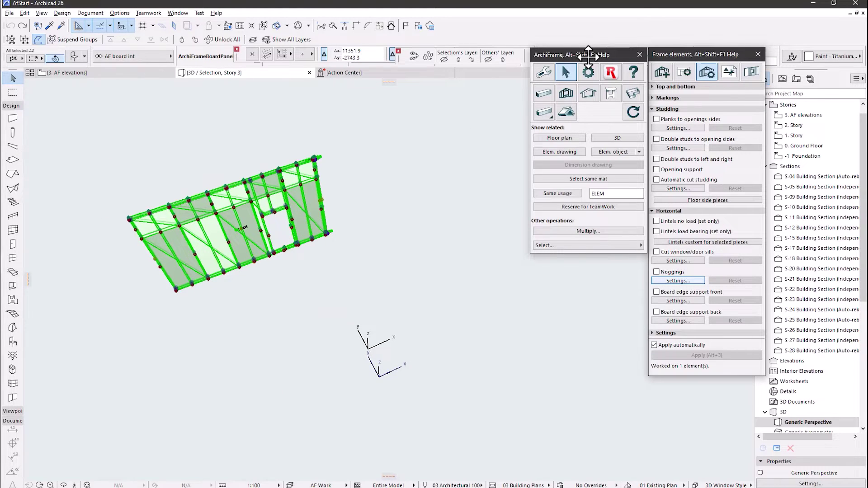
key(Escape)
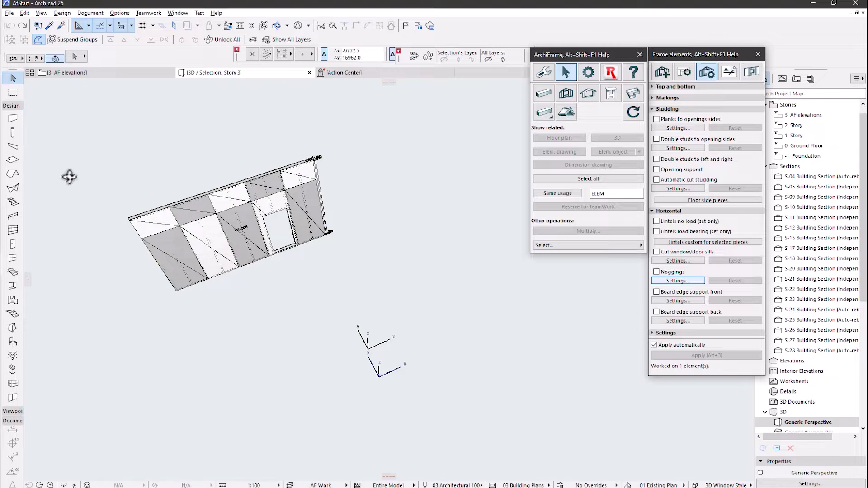
shift+middle_drag(74, 188, 194, 219)
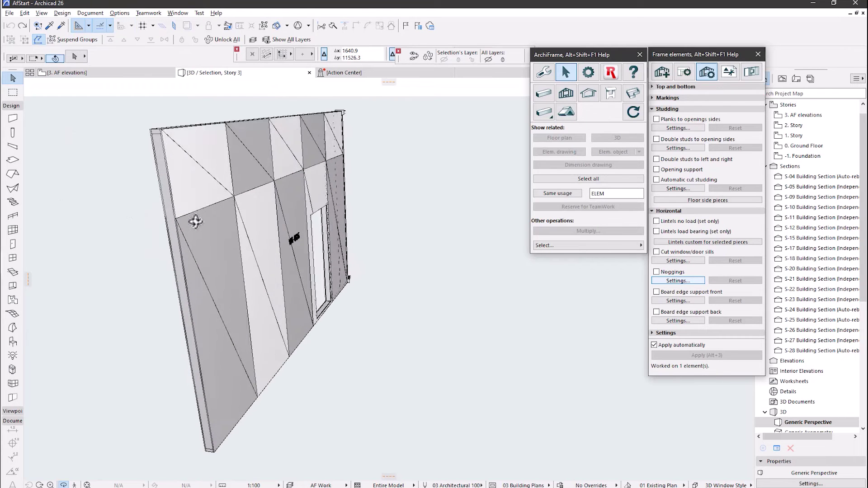
click(175, 249)
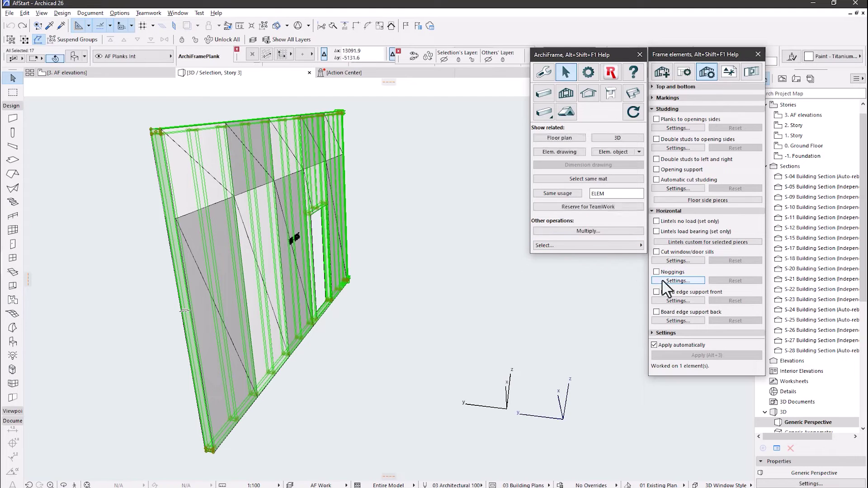
click(677, 301)
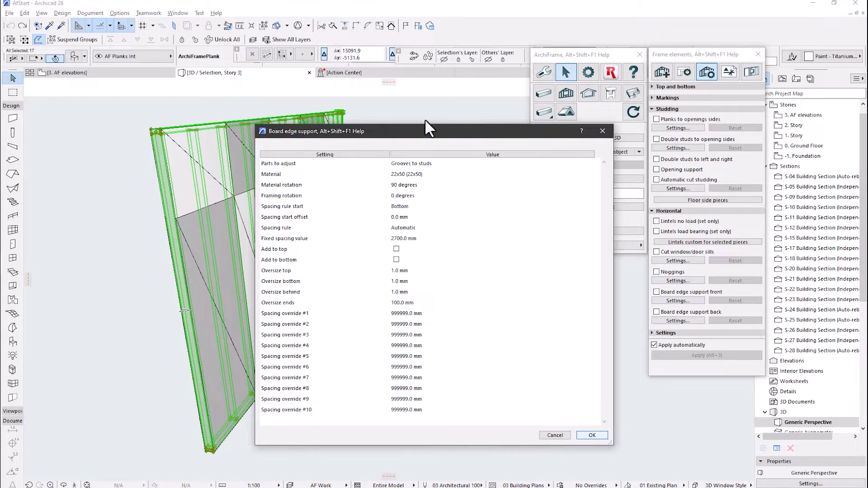
drag(424, 143, 414, 132)
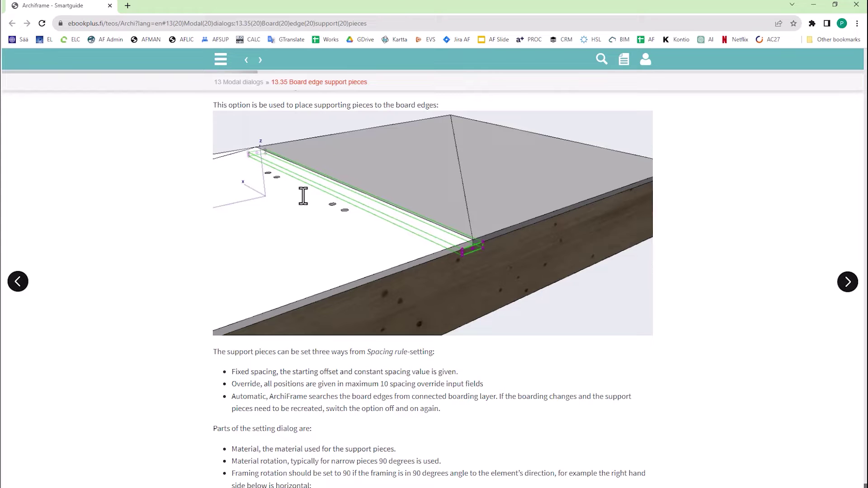
key(alt+Tab)
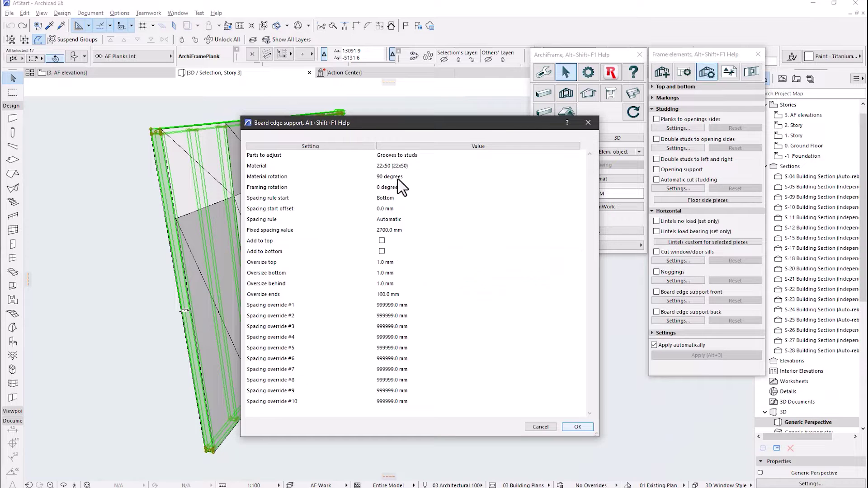
- Confirm Board edge support with Grooves to studs as parts to adjust and Automatic spacing
click(410, 155)
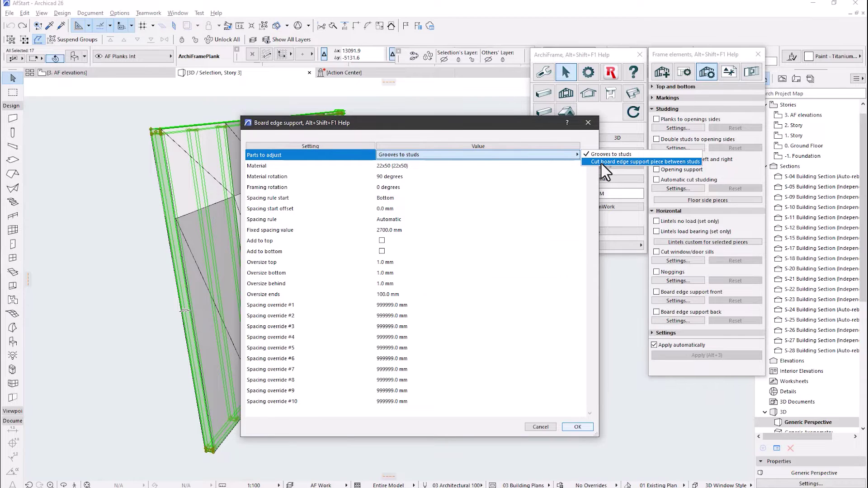
click(476, 218)
click(447, 219)
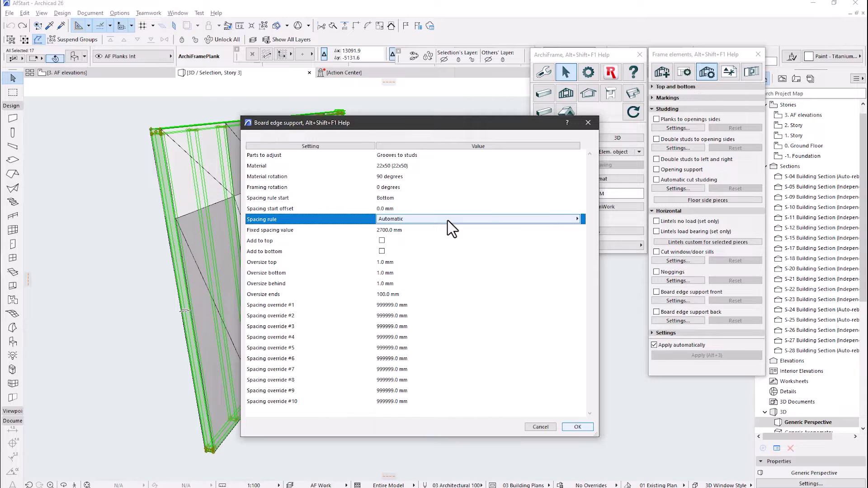
click(398, 262)
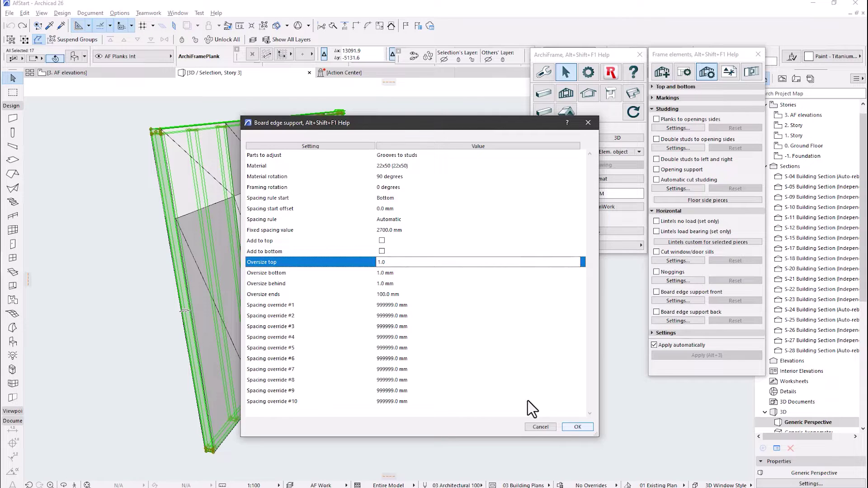
click(577, 427)
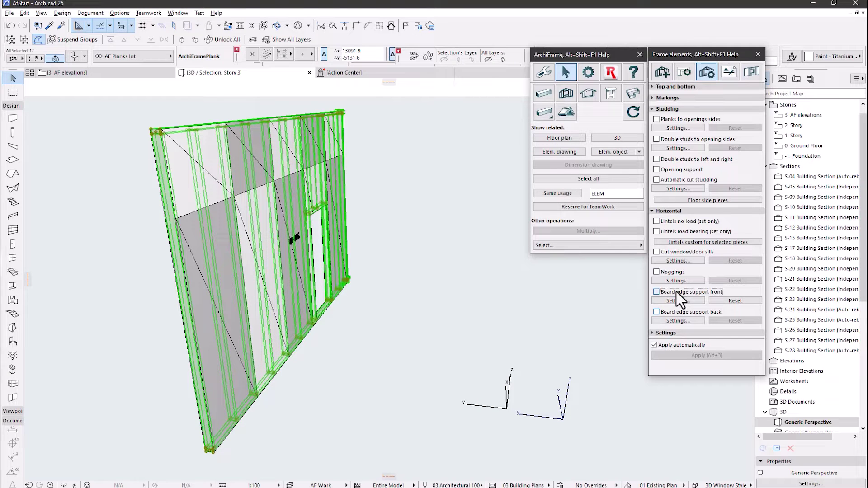
- Enable Board edge support front for the wall in the Frame elements palette
scroll(143, 217, up, 6)
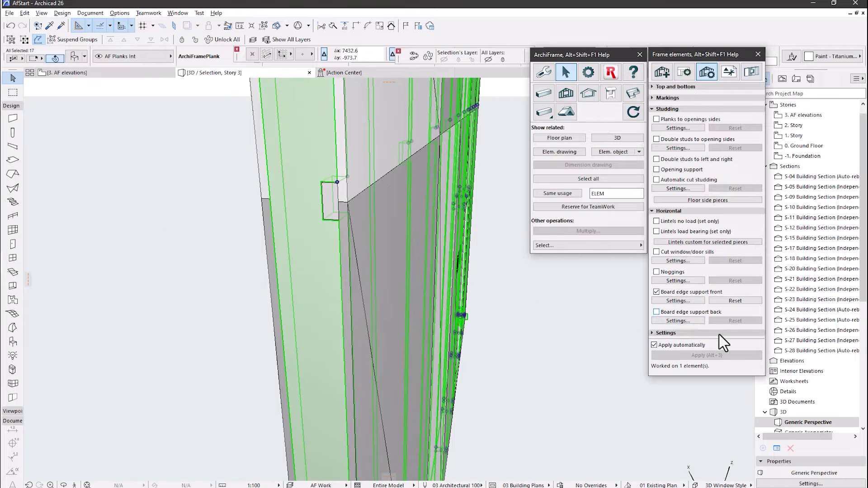
click(676, 312)
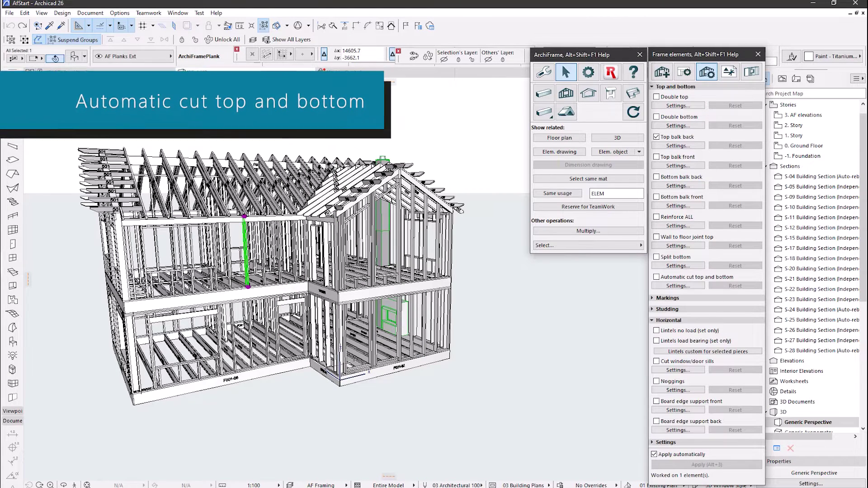
- Set Automatic cutting to add 42x173 reinforcement at the cut, keeping 4780 mm maximum length
scroll(224, 252, up, 10)
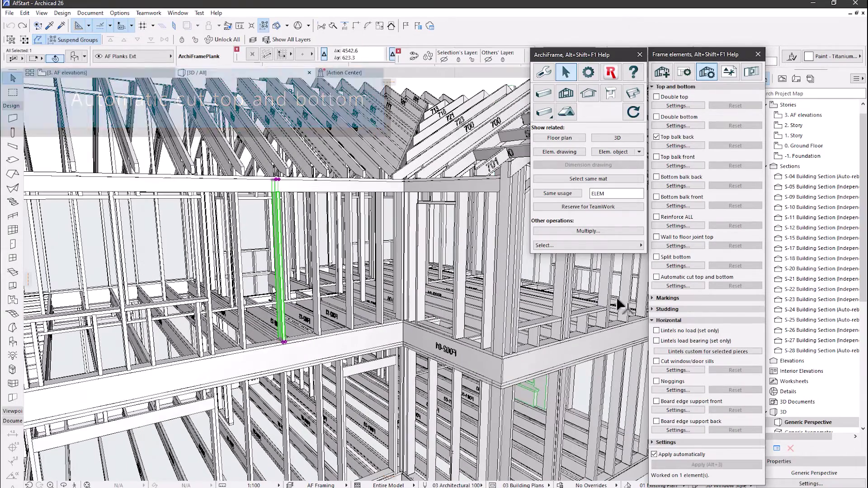
click(692, 286)
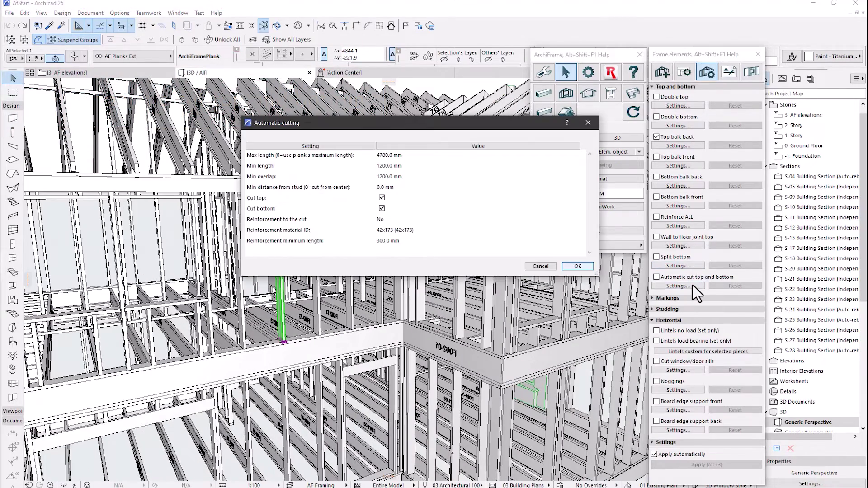
click(444, 159)
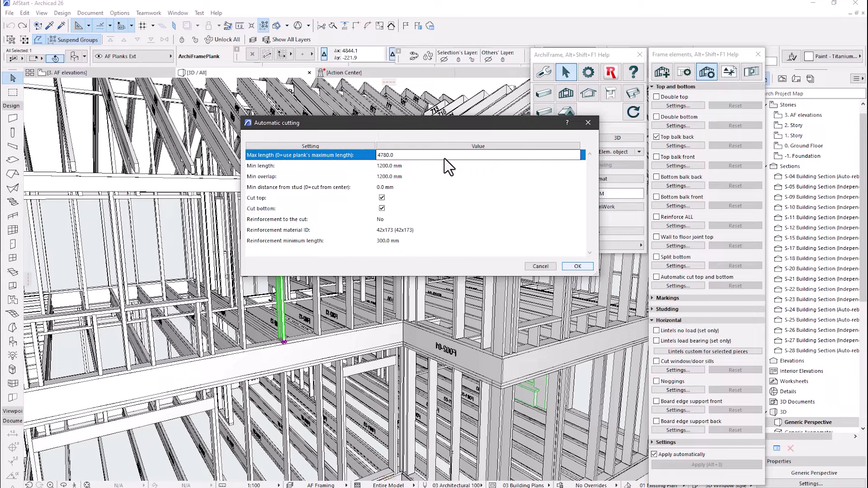
click(451, 230)
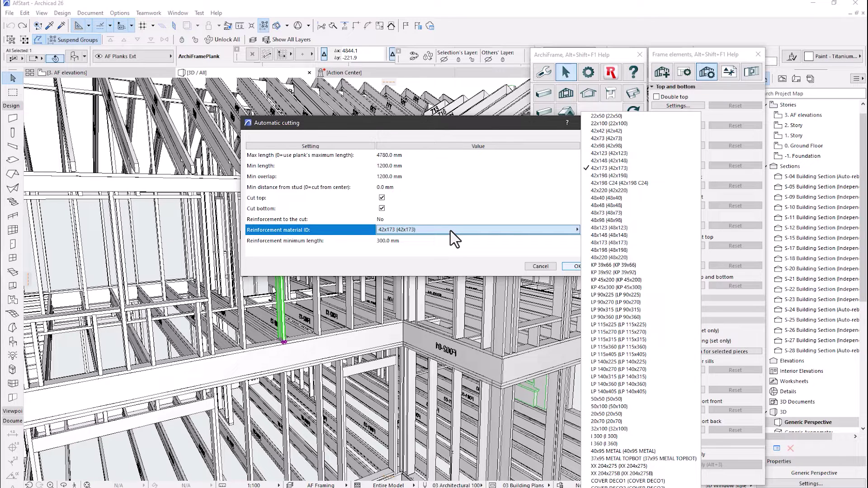
click(431, 218)
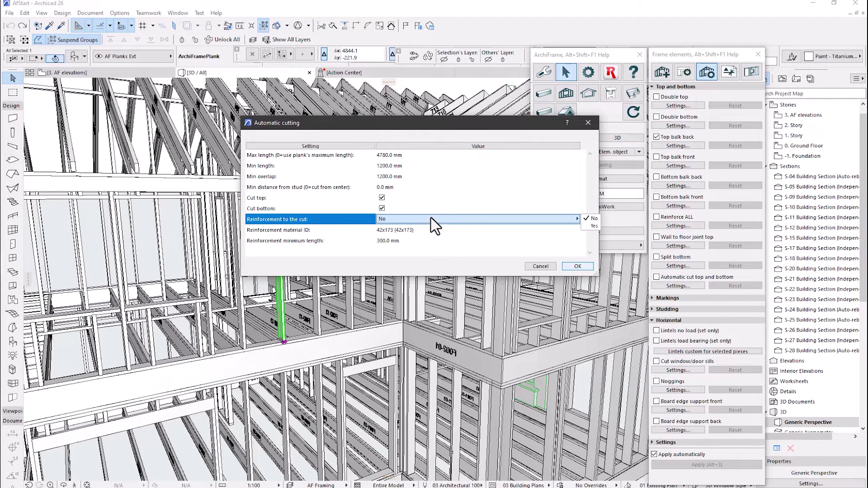
click(593, 226)
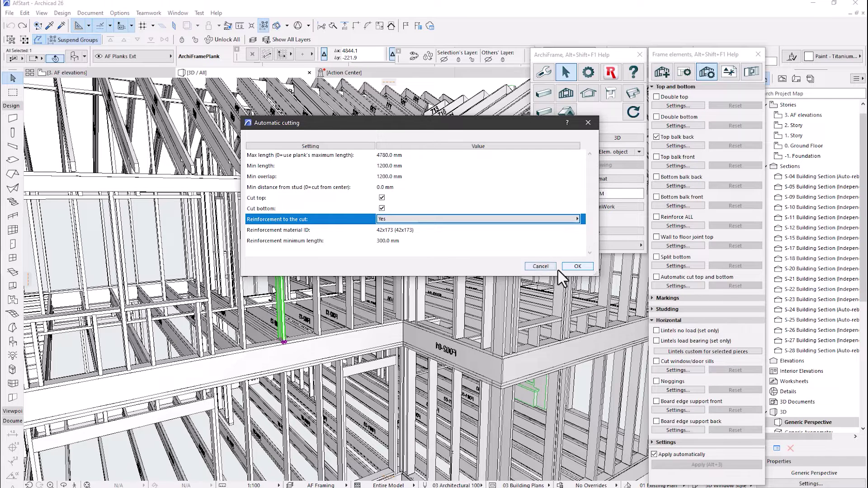
click(578, 266)
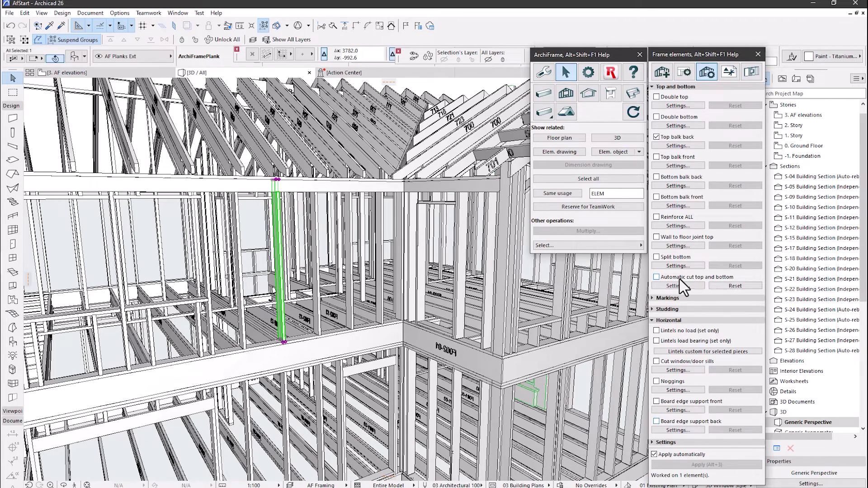
- Turn on Automatic cut top and bottom for the stud and inspect the cut framing in 3D
click(679, 278)
click(190, 358)
scroll(190, 359, up, 5)
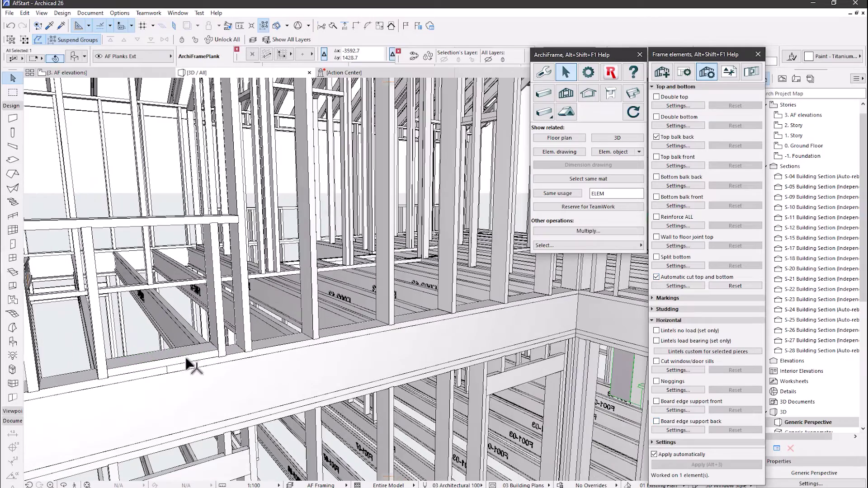
middle_drag(188, 362, 220, 346)
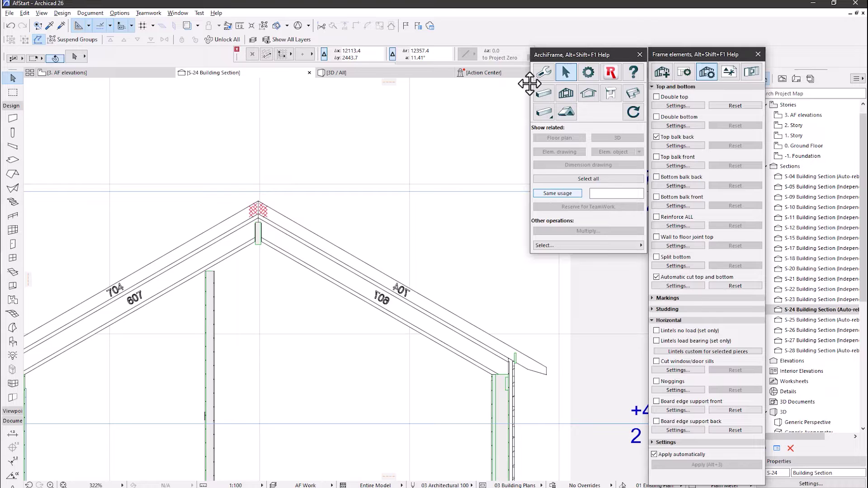
- Pick the six ridge parts as drill positions and drill 10.0 mm holes in left rafter 704
click(256, 210)
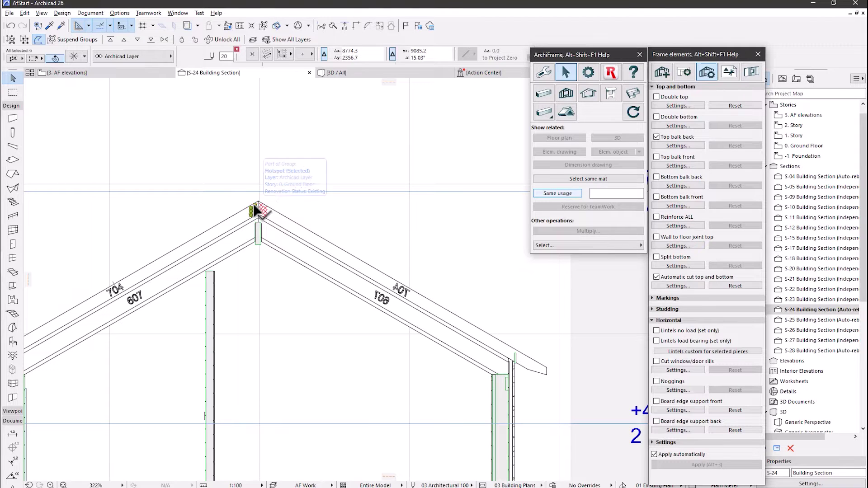
click(544, 112)
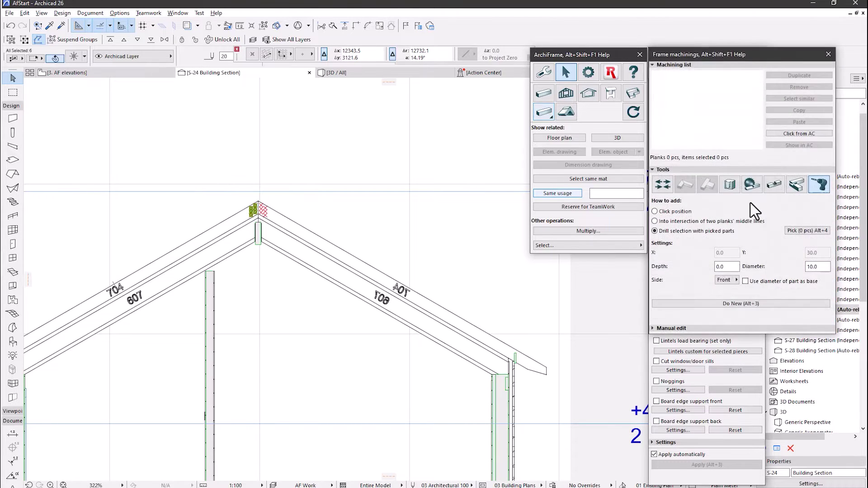
click(798, 230)
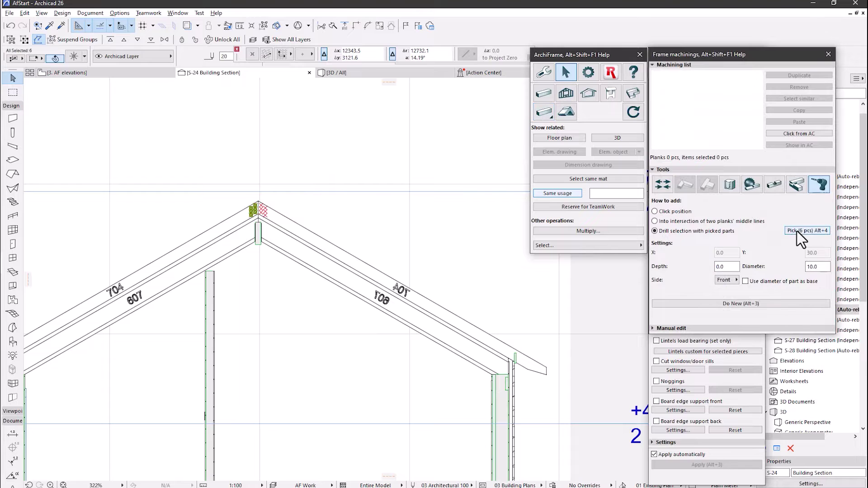
click(264, 25)
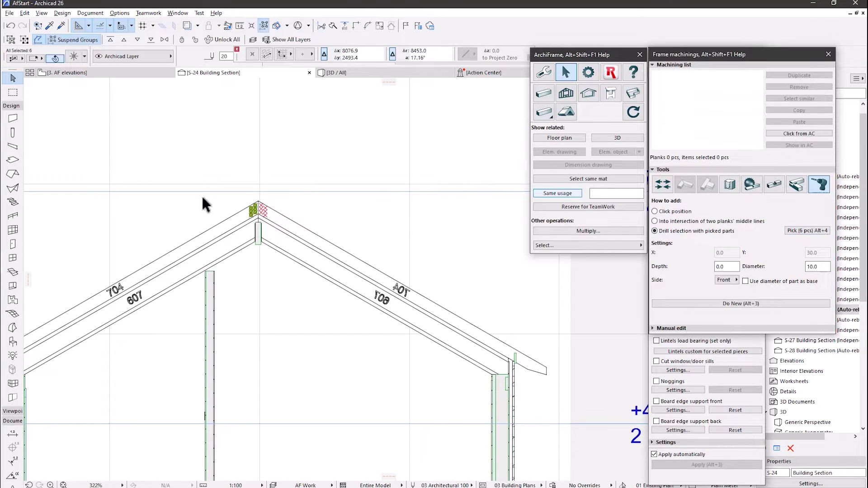
click(217, 230)
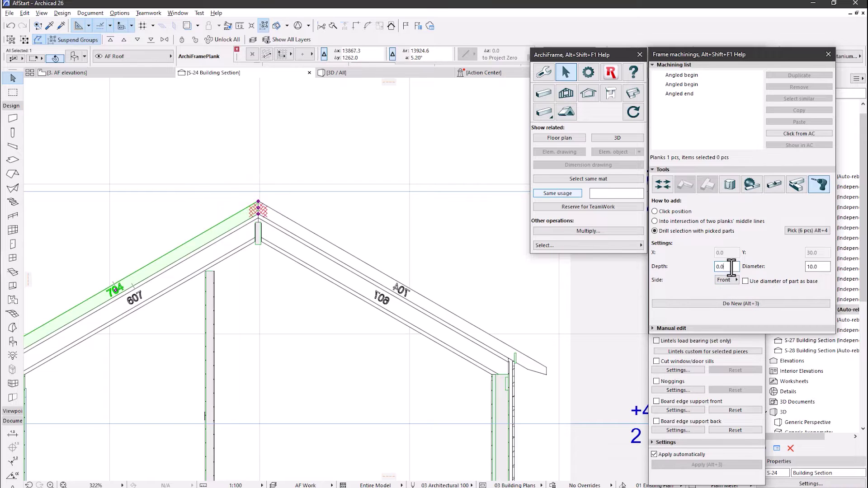
click(813, 267)
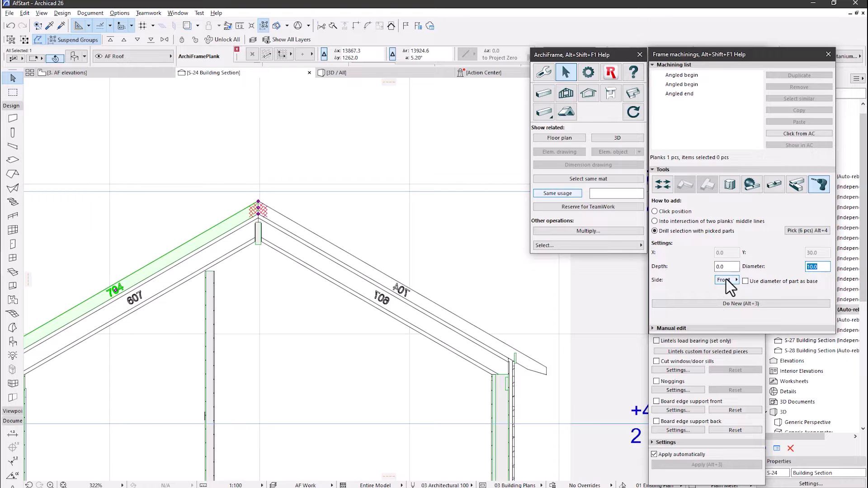
click(723, 305)
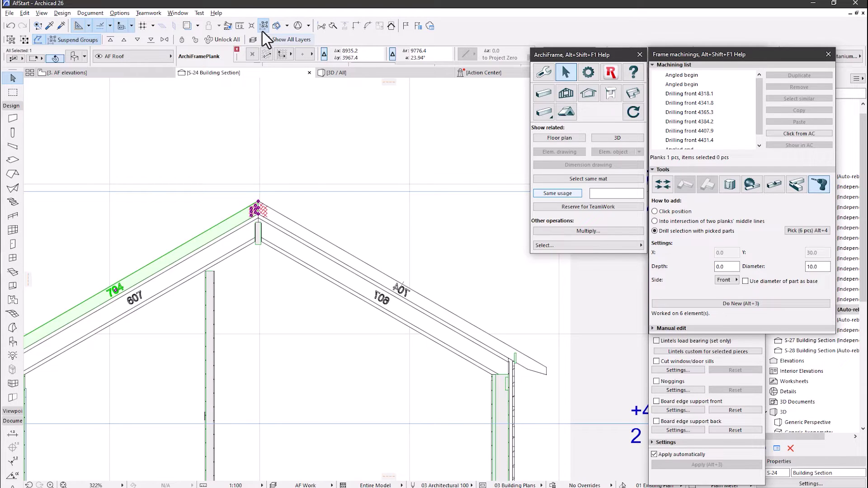
- Add the same ridge drillings to the upper-right rafter 601
click(319, 124)
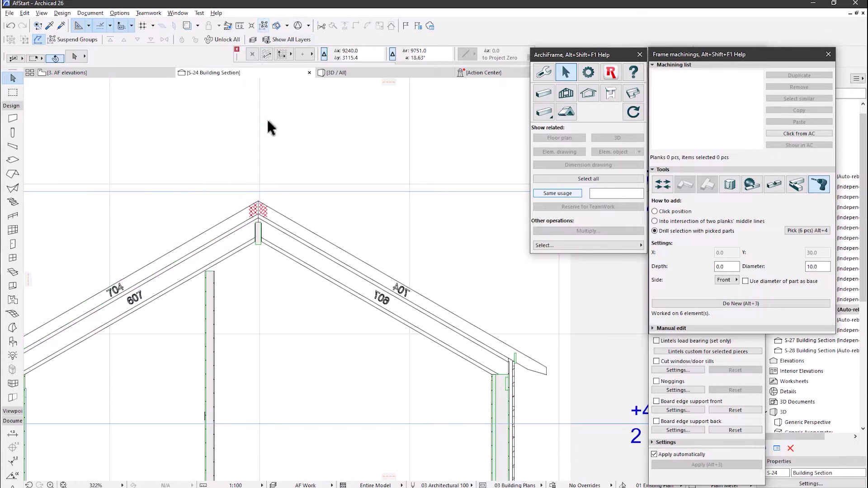
click(266, 209)
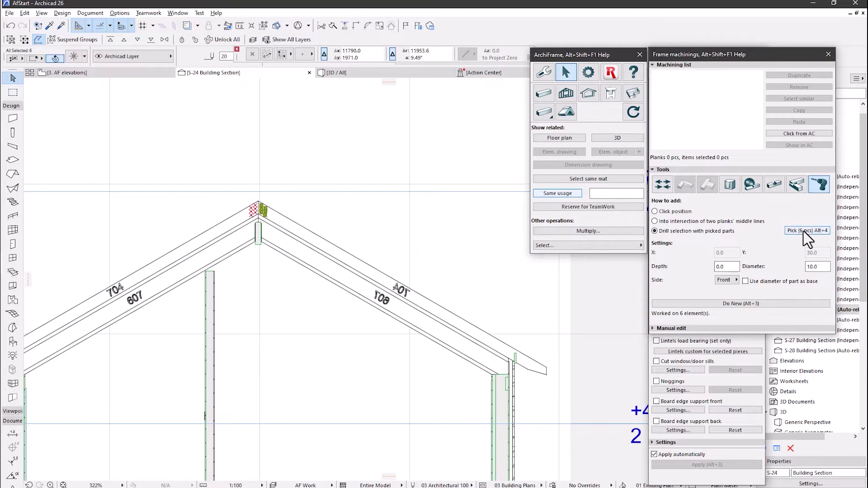
click(315, 235)
click(264, 26)
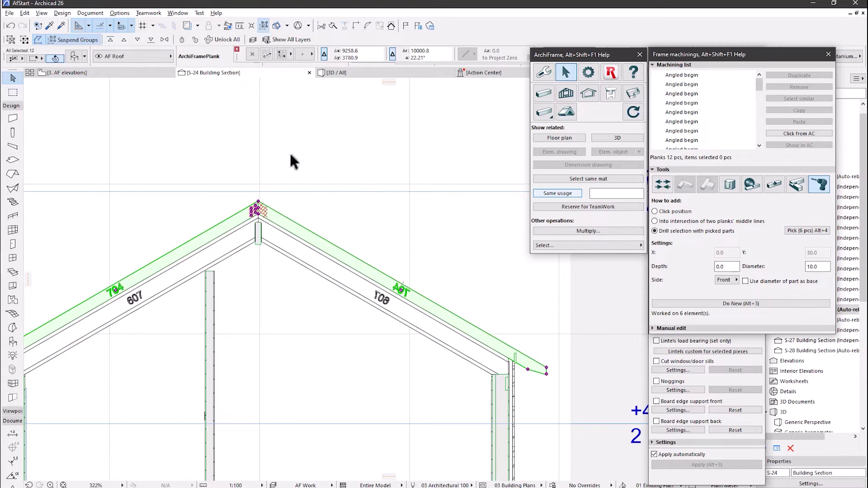
click(350, 247)
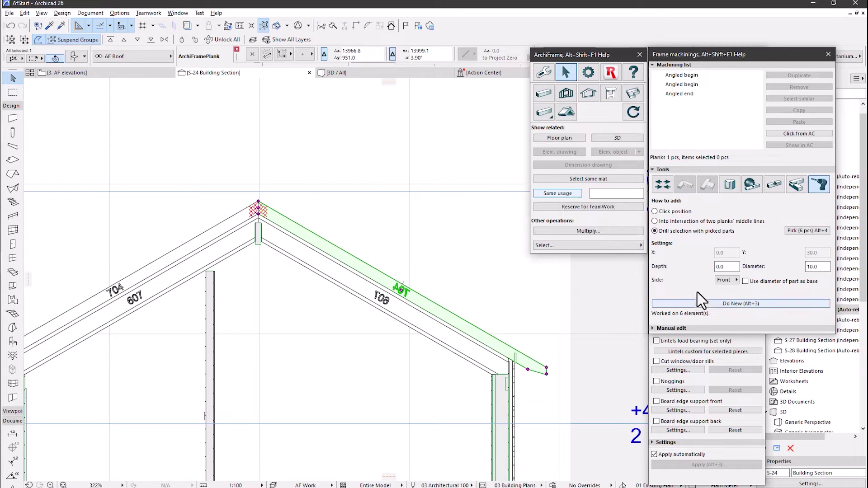
click(705, 303)
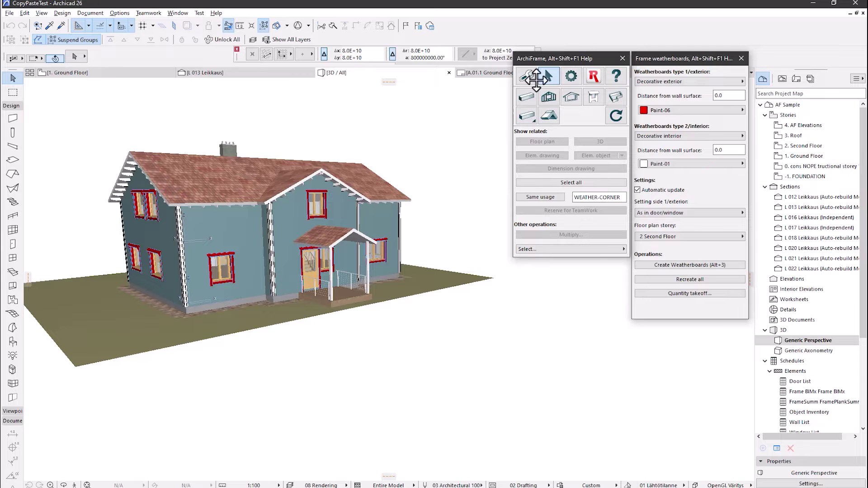
- Select all Ground Floor elements of CopyPasteTest and show the selection in 3D
click(224, 266)
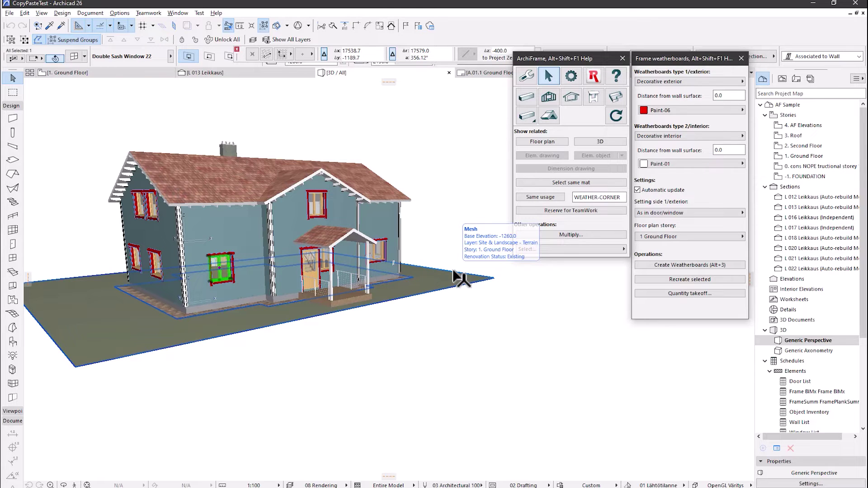
key(F2)
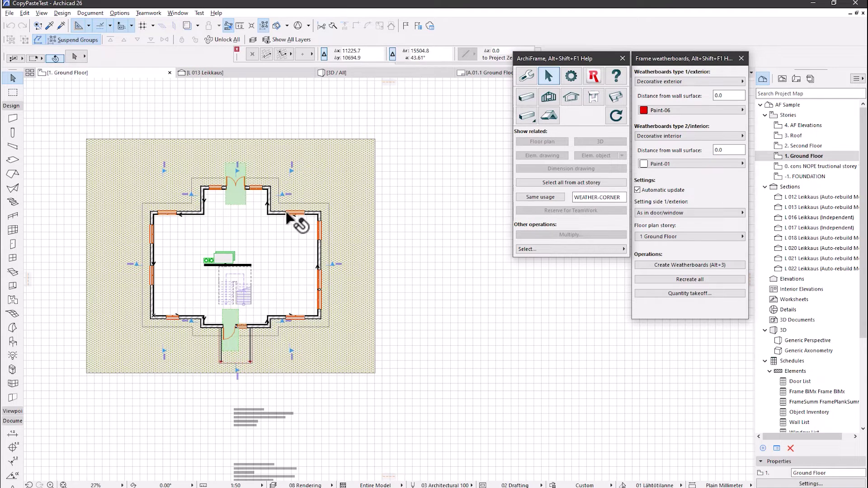
key(ctrl+a)
right_click(382, 416)
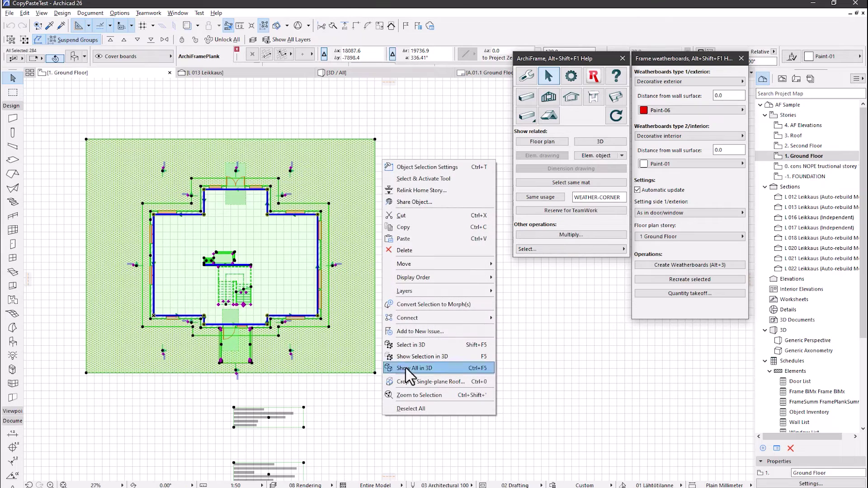
click(434, 353)
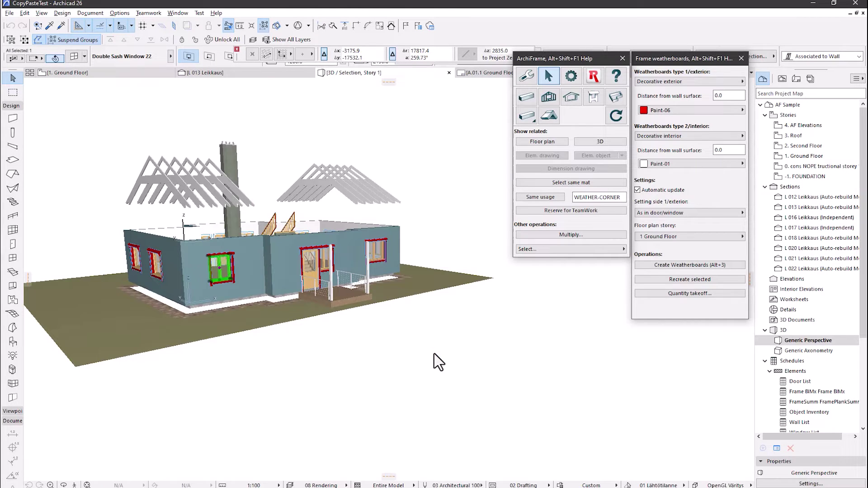
- Back on the Ground Floor plan, select all 284 elements again for copying
key(F2)
key(ctrl+a)
click(24, 13)
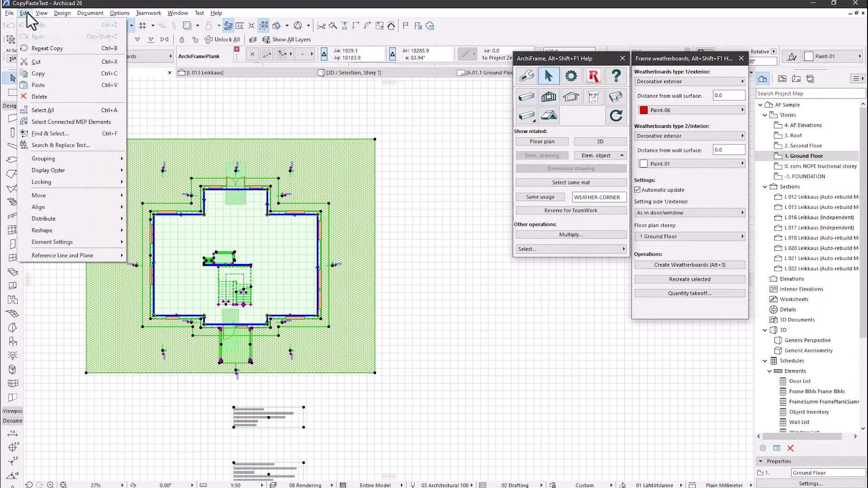
- Copy the selected Ground Floor and paste it into the CopyPasteTarget project
click(38, 79)
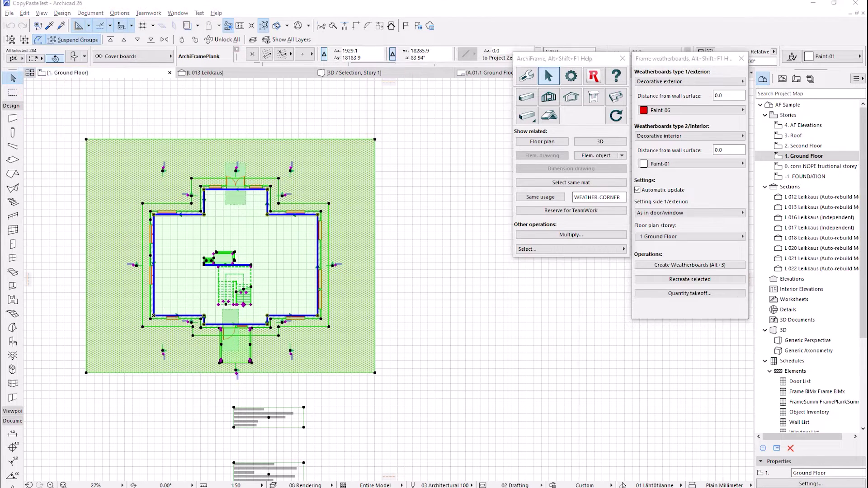
click(28, 269)
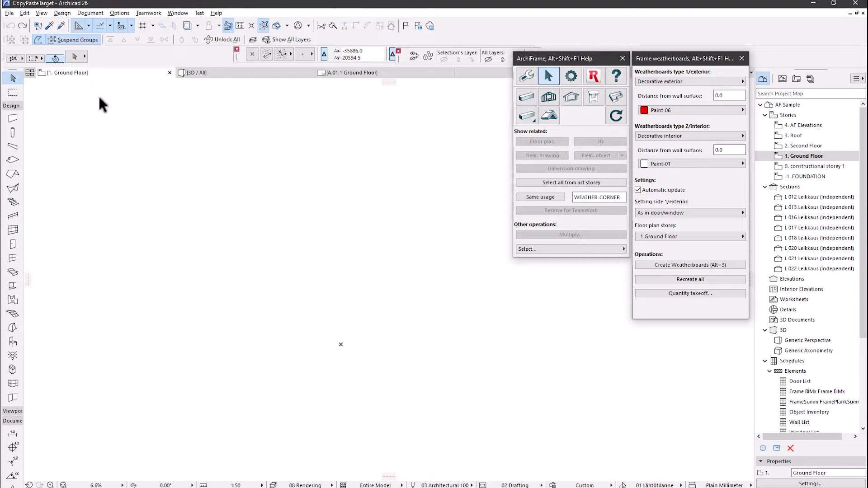
click(24, 13)
click(36, 85)
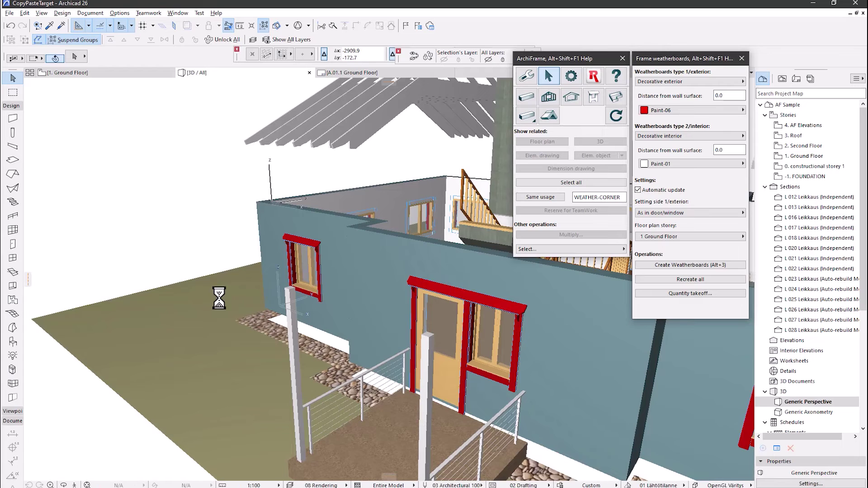
- Reduce the height of the double-sash window beside the front door by dragging its corner
click(499, 365)
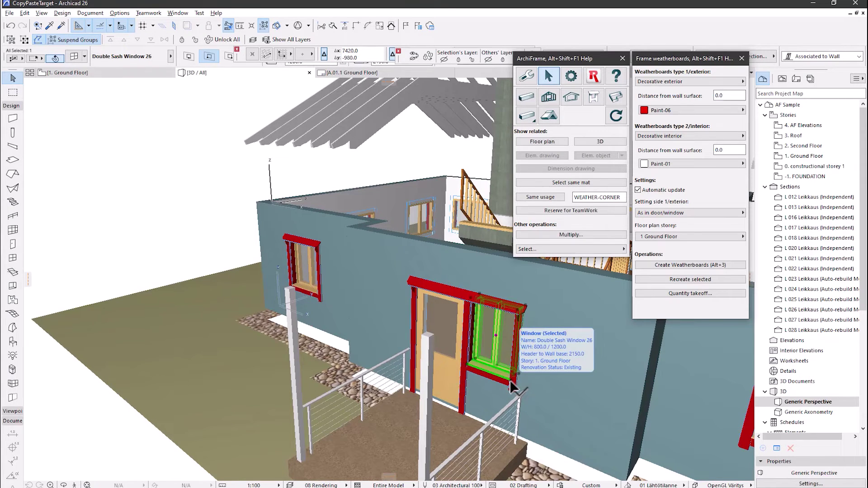
click(511, 381)
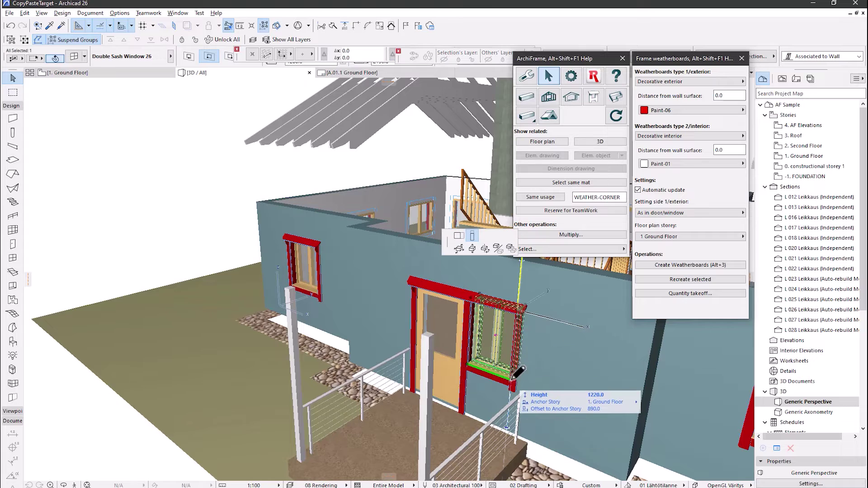
click(522, 349)
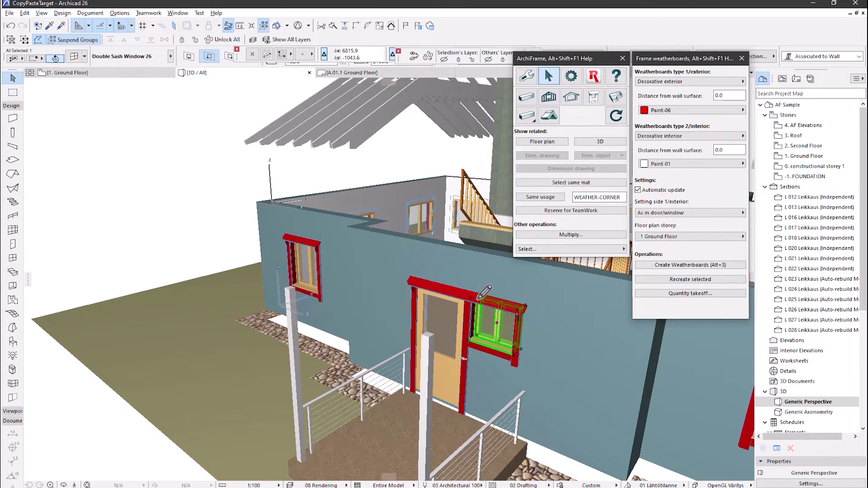
click(527, 249)
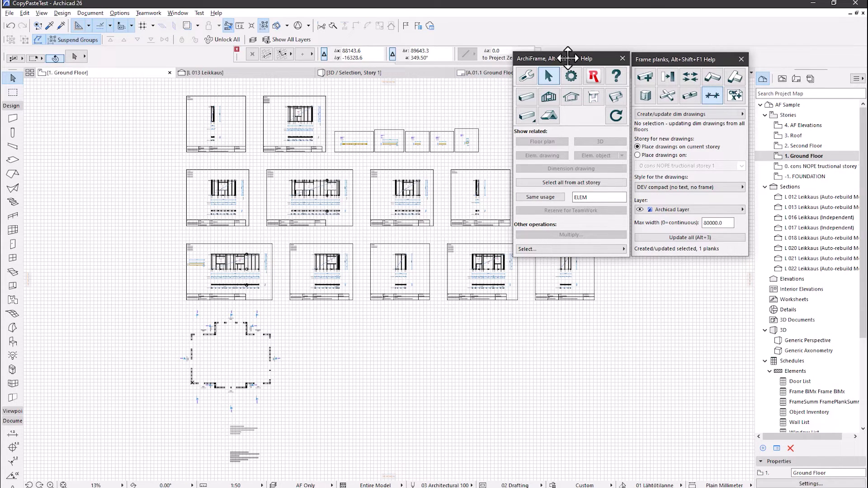
- Check the framed building in 3D, then return to the Ground Floor plan sheet overview
key(F3)
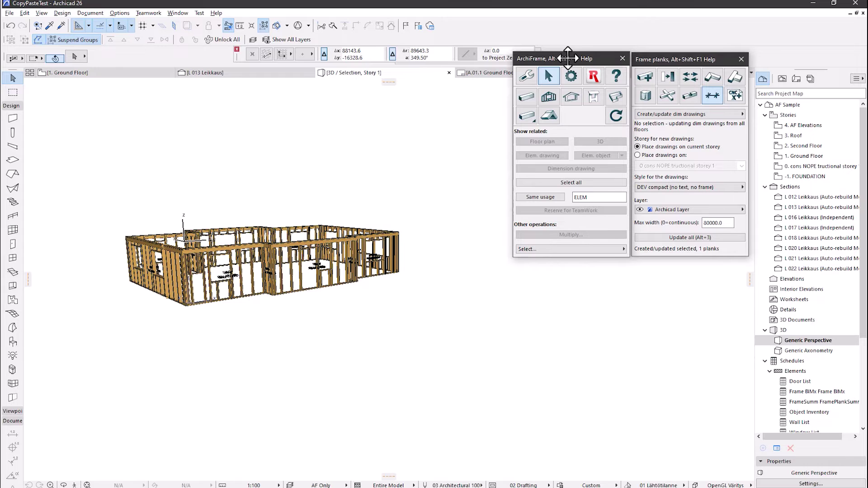
key(F2)
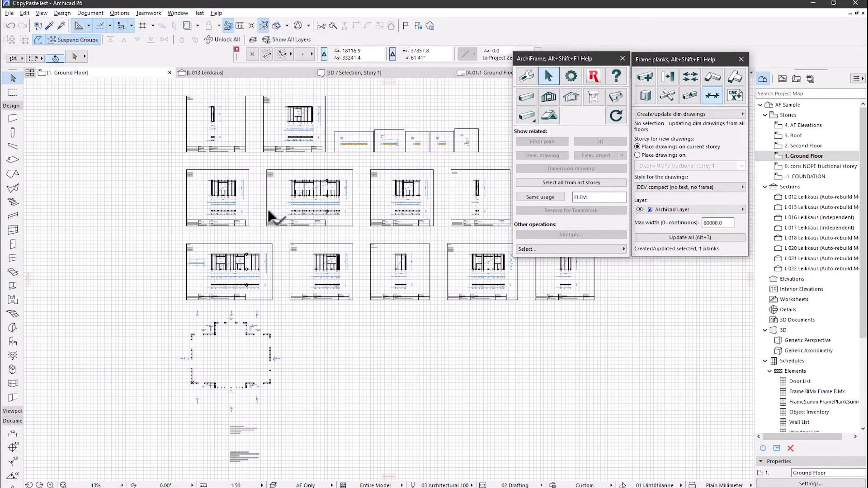
scroll(191, 262, up, 10)
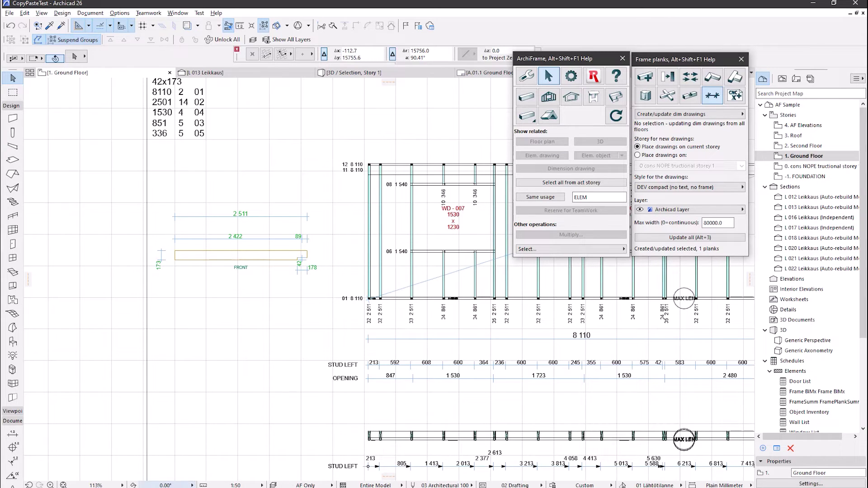
click(28, 485)
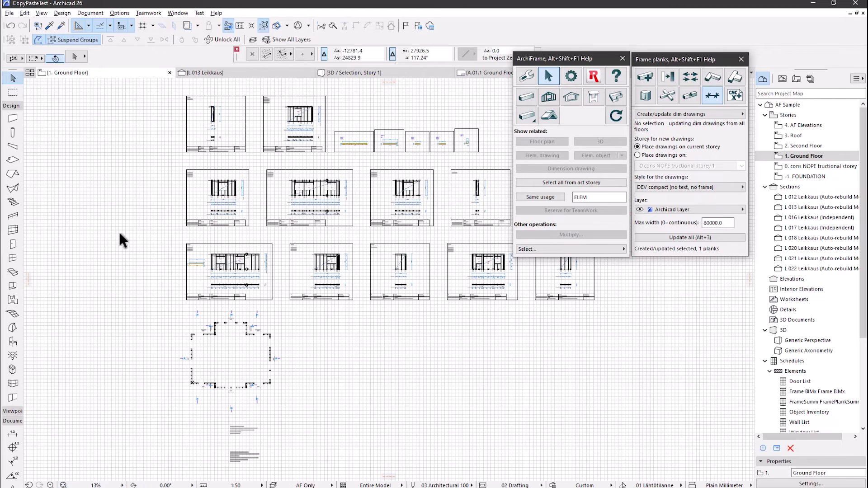
- Select and copy all 936 plan elements, then switch to the CopyPasteTarget project
click(25, 12)
click(43, 110)
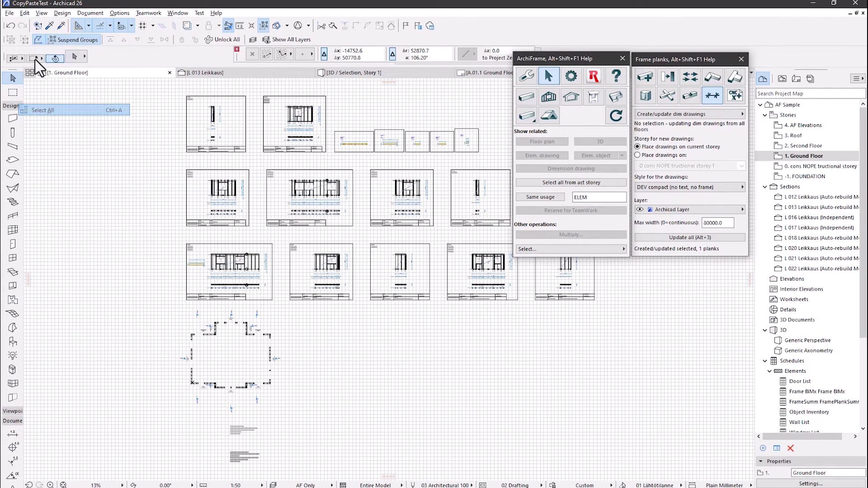
click(25, 12)
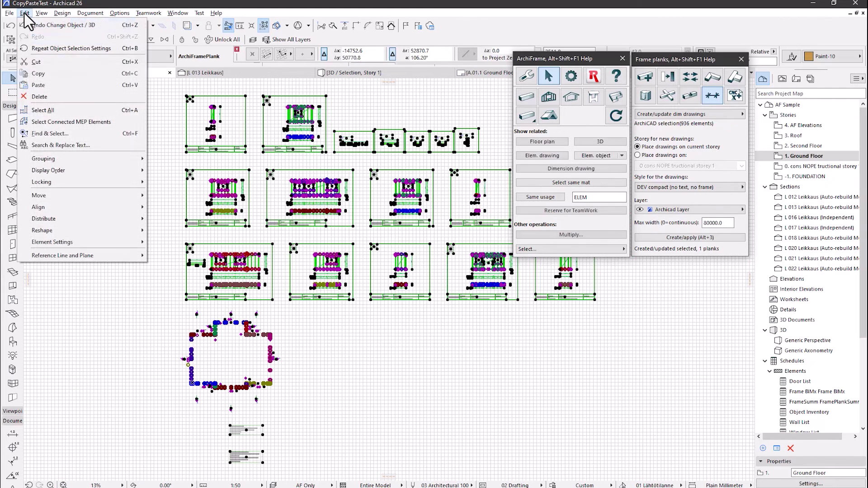
click(39, 73)
click(4, 234)
click(50, 280)
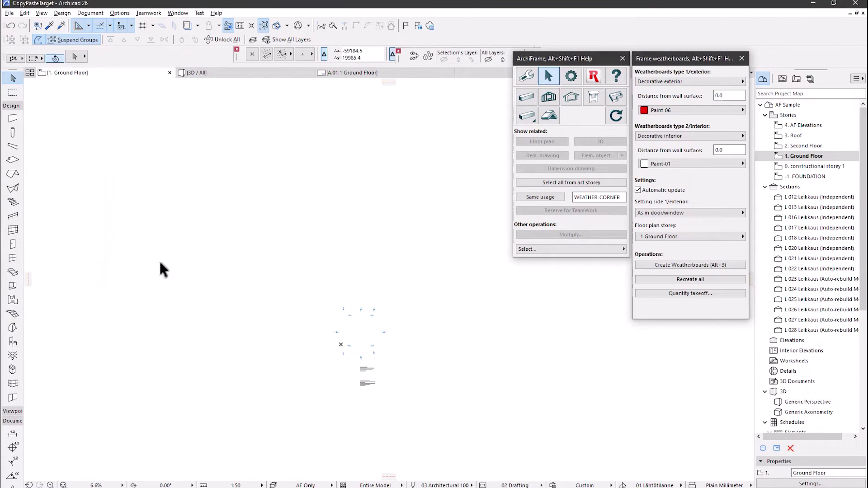
- Paste the copied framing and plank drawings into CopyPasteTarget and view them in 3D
click(26, 16)
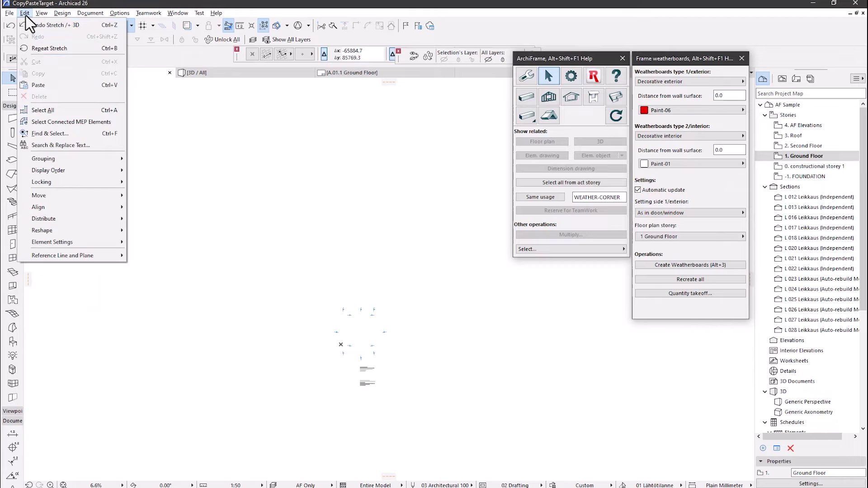
click(45, 88)
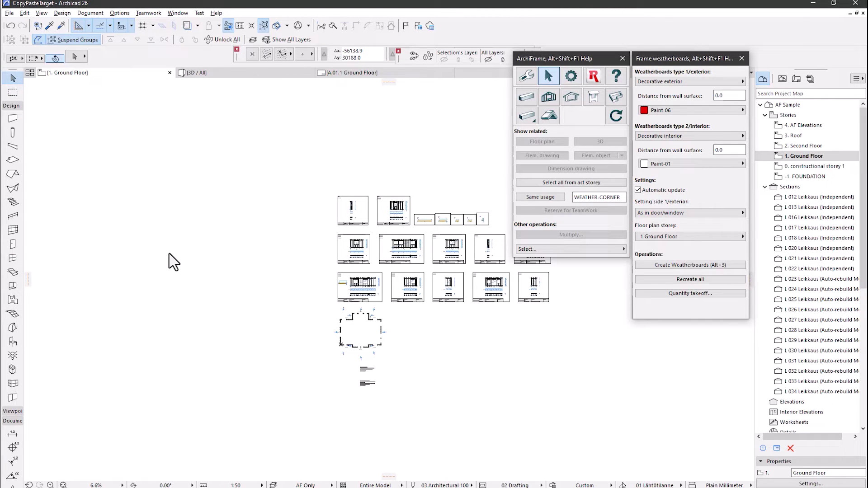
key(F3)
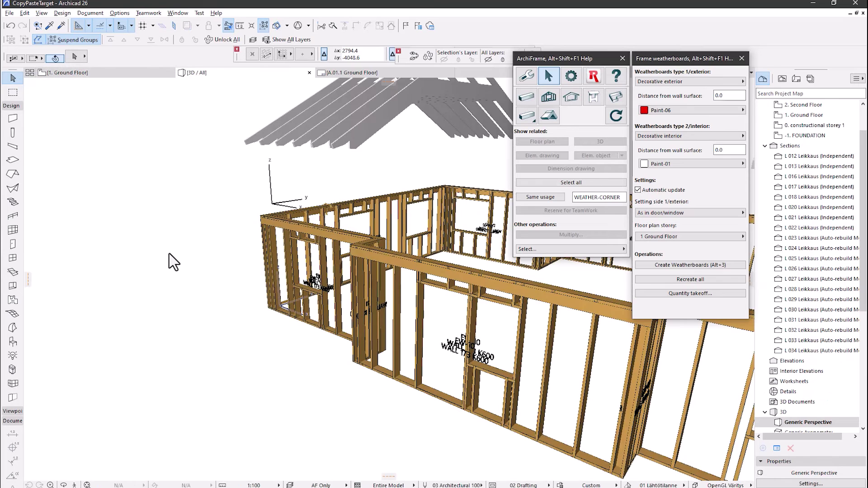
scroll(285, 294, down, 3)
- Select a wall stud and start stretching it from its bottom end node
click(364, 349)
scroll(361, 355, up, 5)
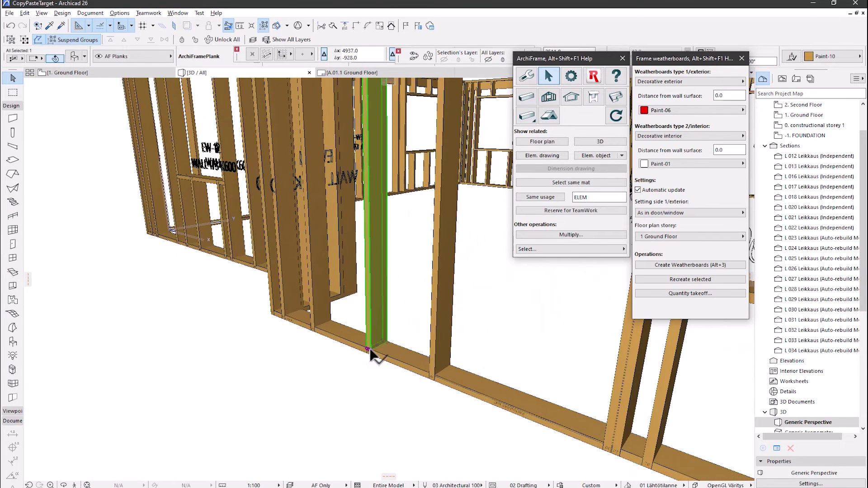
click(368, 350)
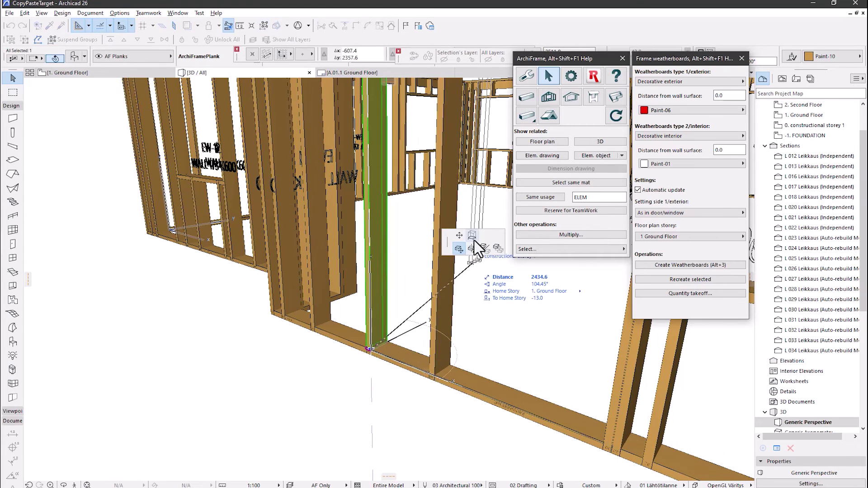
click(472, 235)
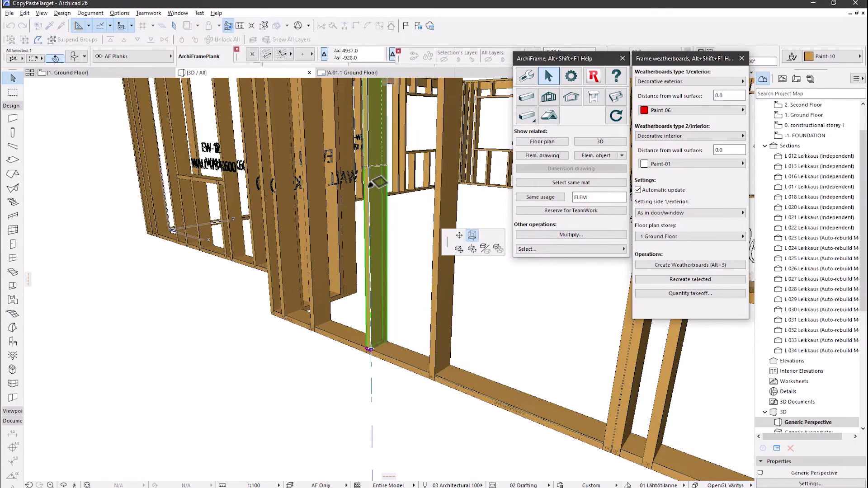
- Raise the stud's bottom end, then open its wall's element drawing and view the whole elevation
click(366, 166)
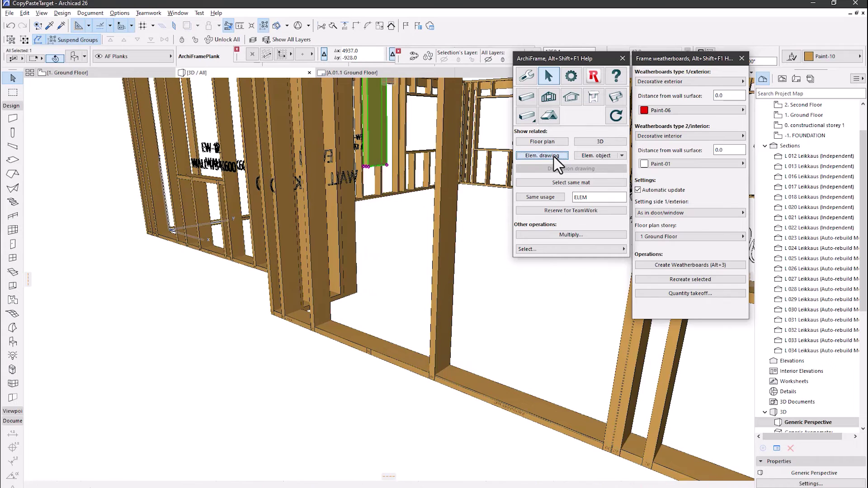
click(554, 156)
scroll(429, 274, down, 2)
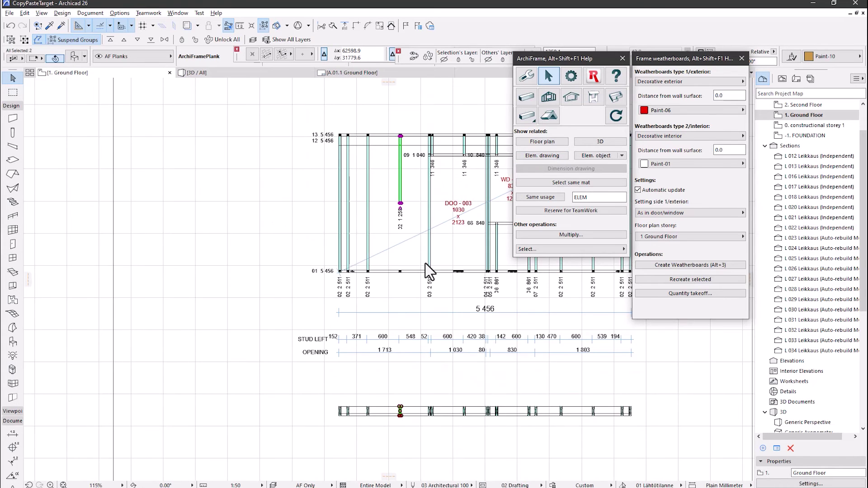
mouse_move(429, 271)
middle_down()
mouse_move(332, 324)
mouse_move(304, 316)
middle_up()
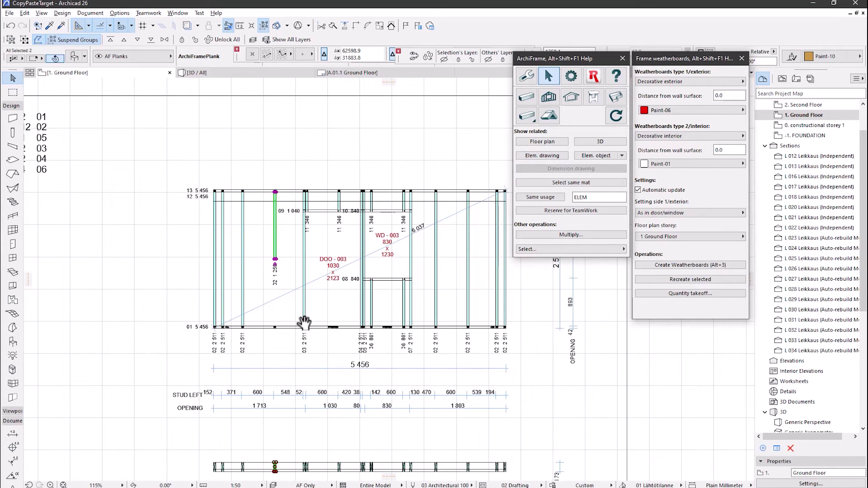